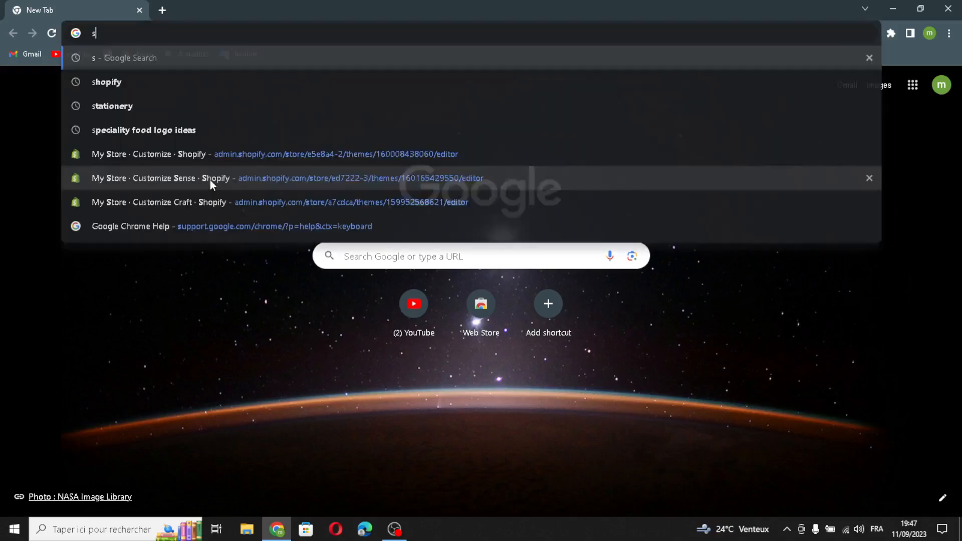
Step: Search Google for shopify and open the sponsored Shopify free trial page
key("Down")
key("Return")
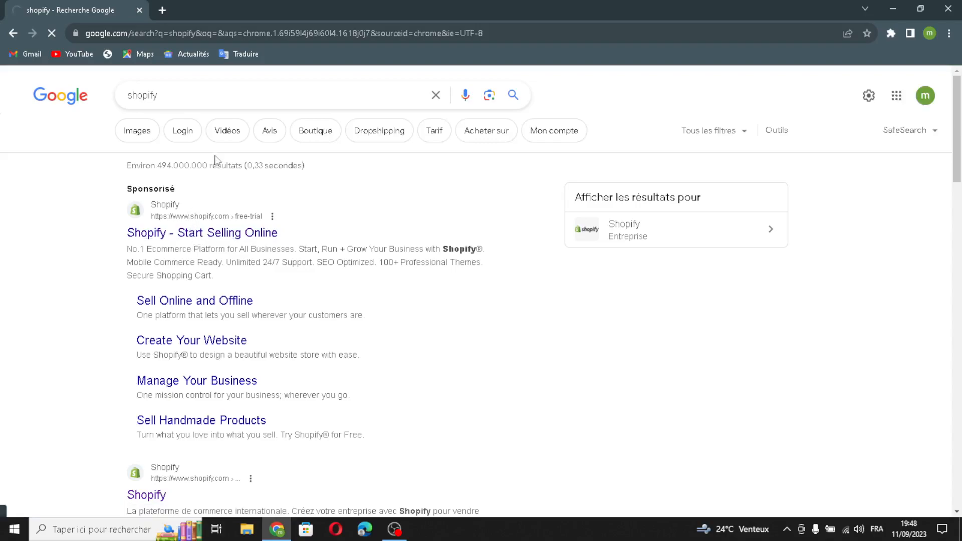
left_click(173, 234)
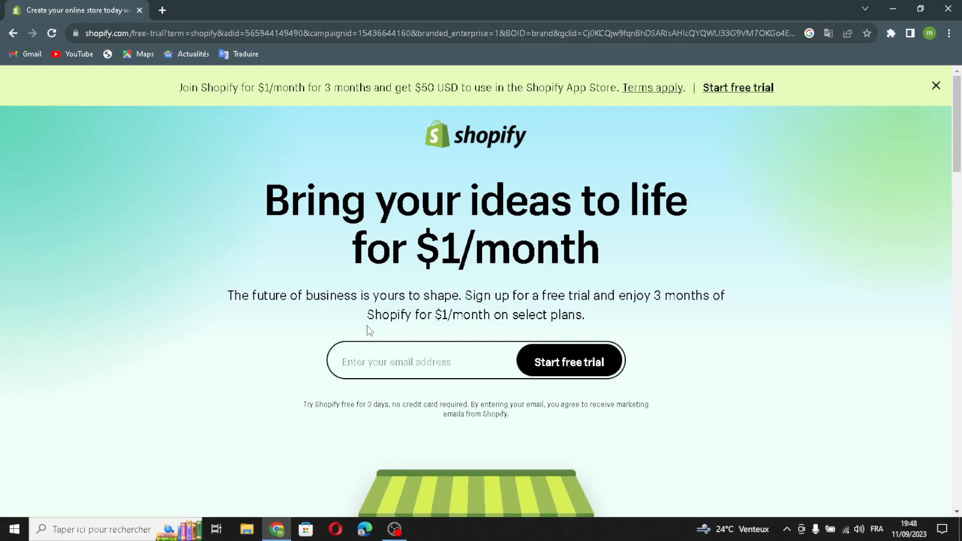
Step: Fill in the account email address and start the Shopify free trial
left_click(364, 350)
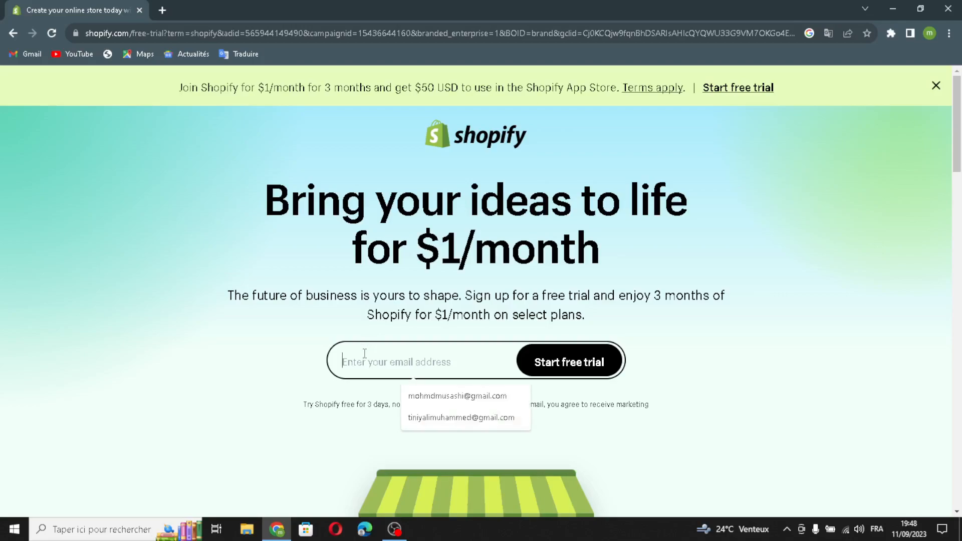
left_click(432, 401)
left_click(551, 362)
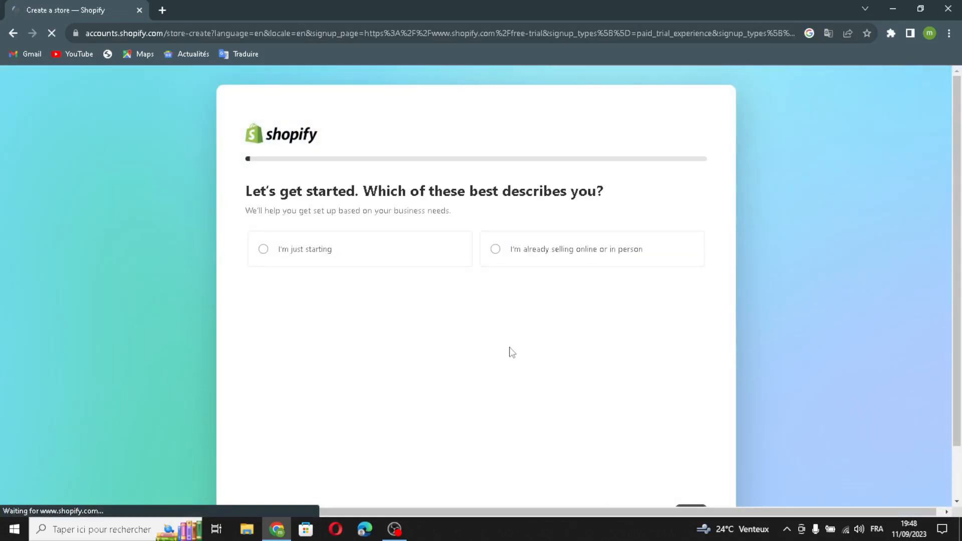
Step: Skip all the store setup questions and continue to Shopify with the existing account
scroll(511, 349, "down", 2)
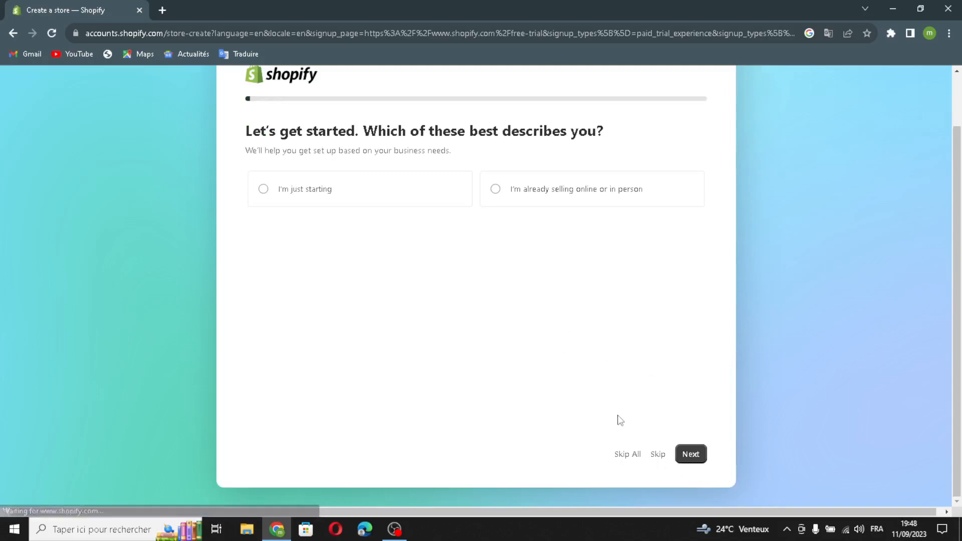
left_click(627, 455)
left_click(593, 376)
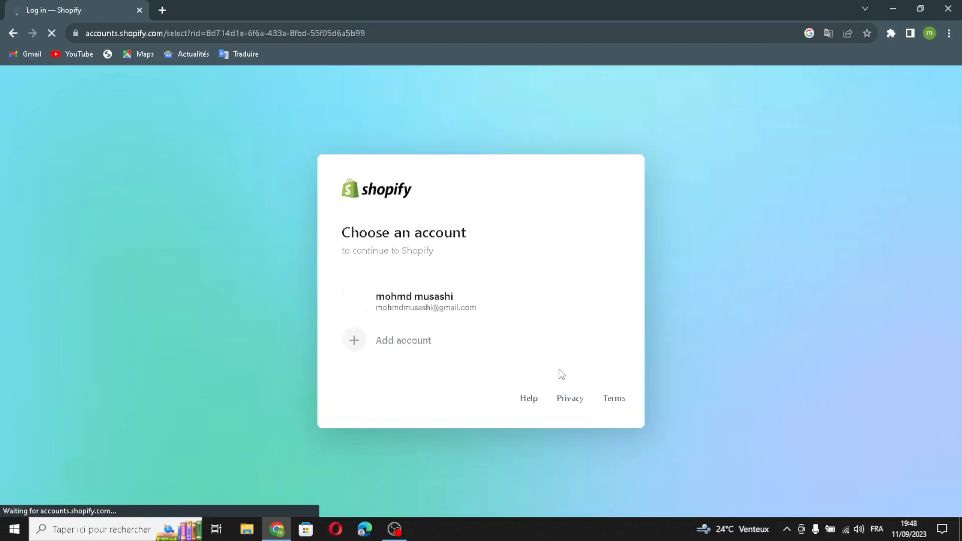
left_click(458, 296)
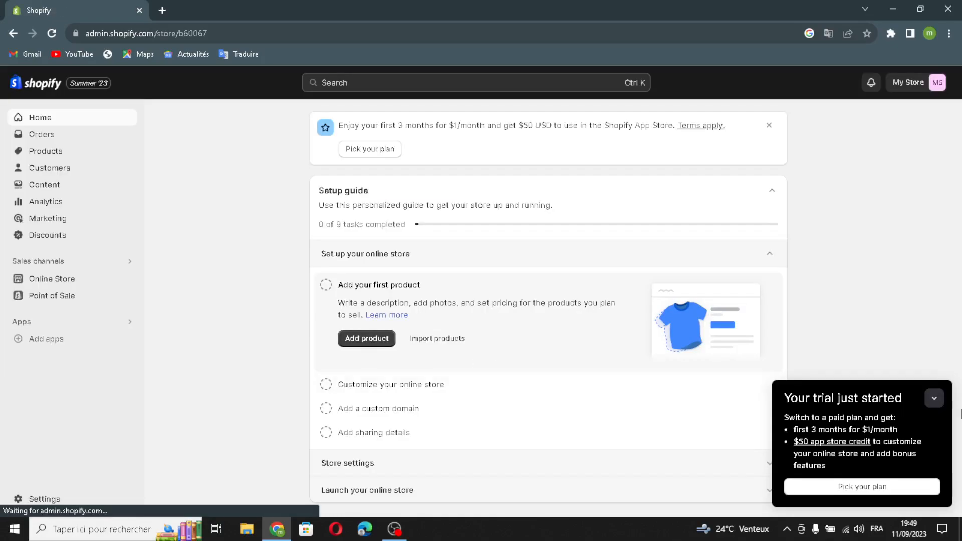
Step: Collapse the trial notice, go to the online store's themes and open the Dawn theme for customization
left_click(934, 398)
left_click(66, 287)
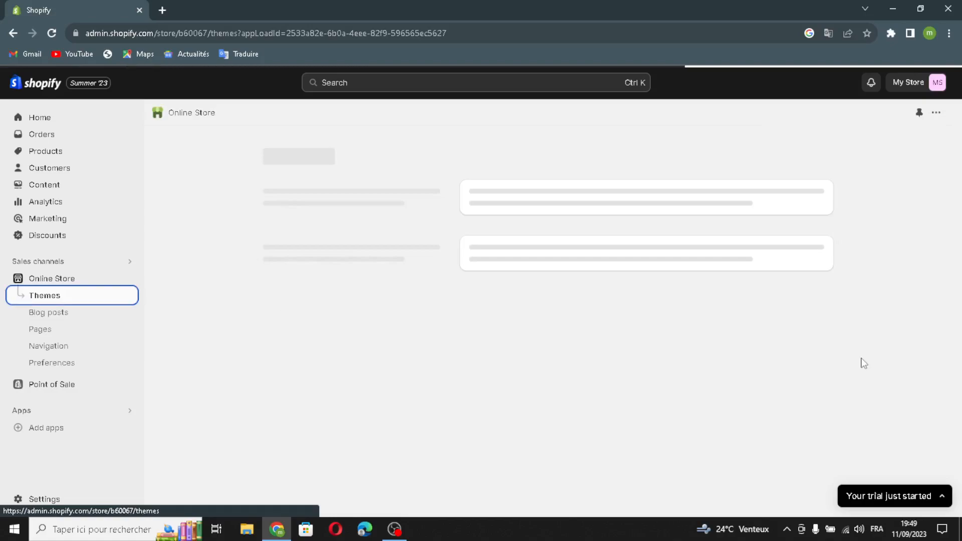
scroll(636, 334, "down", 3)
scroll(636, 340, "down", 3)
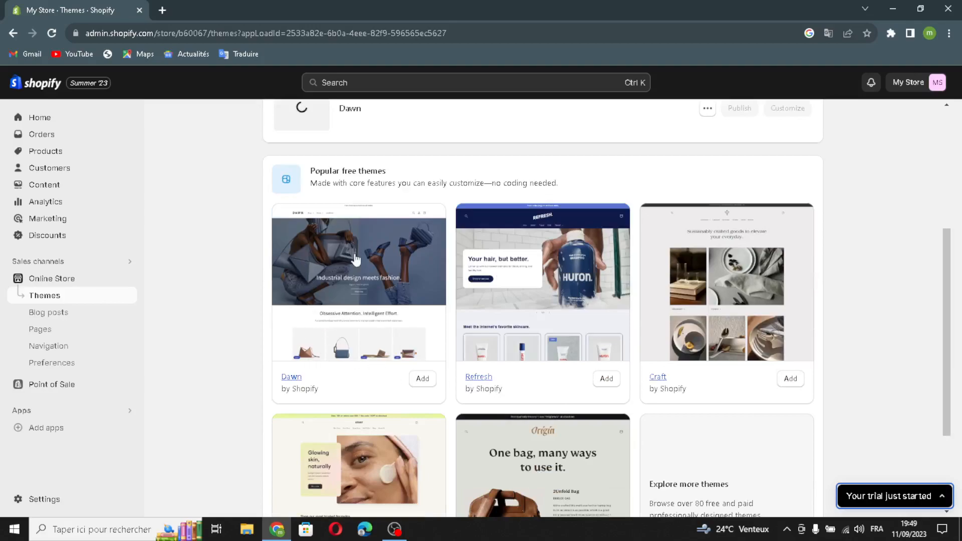
scroll(340, 211, "up", 3)
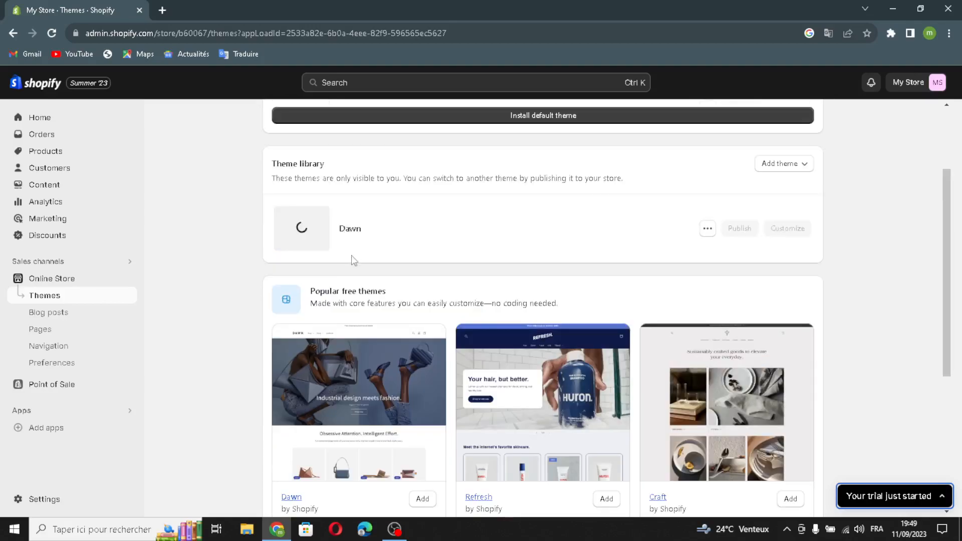
scroll(371, 396, "down", 1)
scroll(678, 203, "up", 1)
scroll(678, 204, "up", 1)
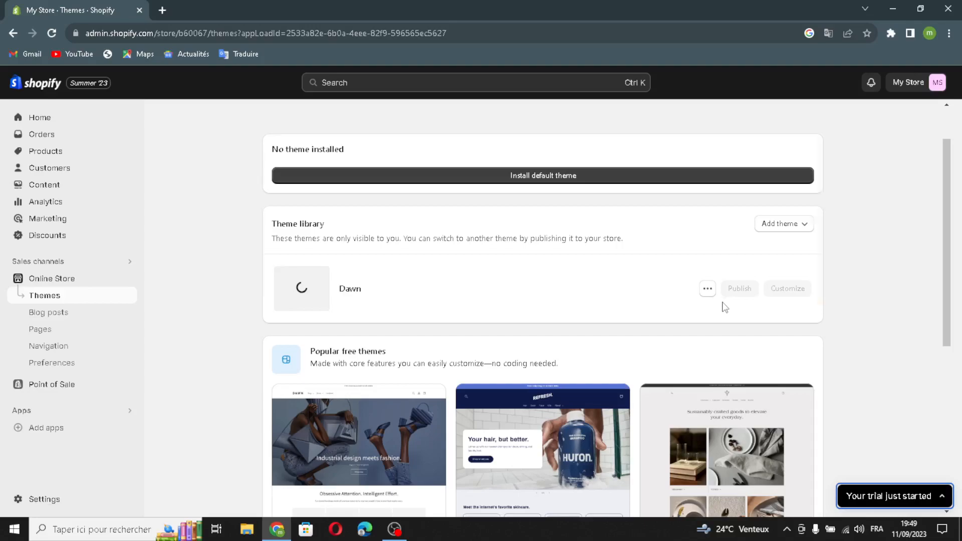
scroll(601, 395, "down", 1)
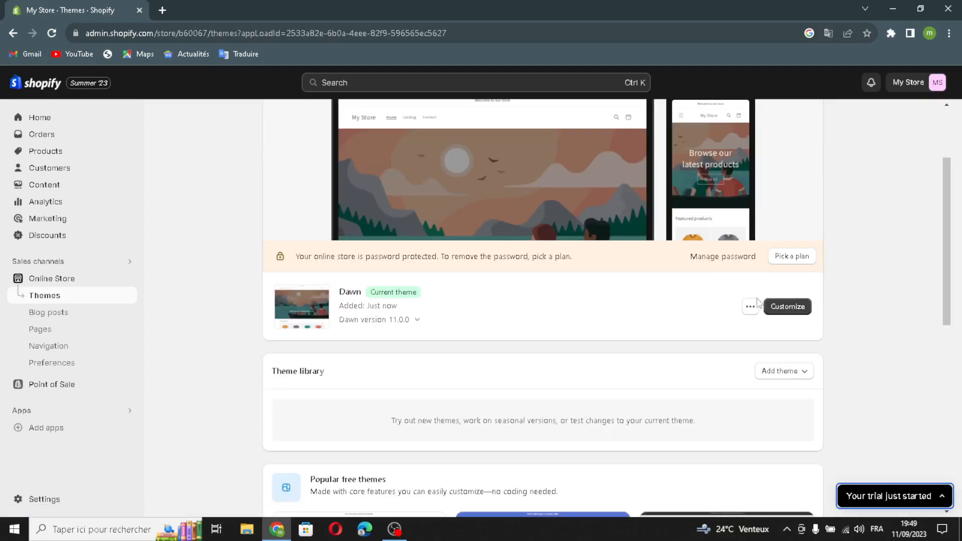
left_click(774, 306)
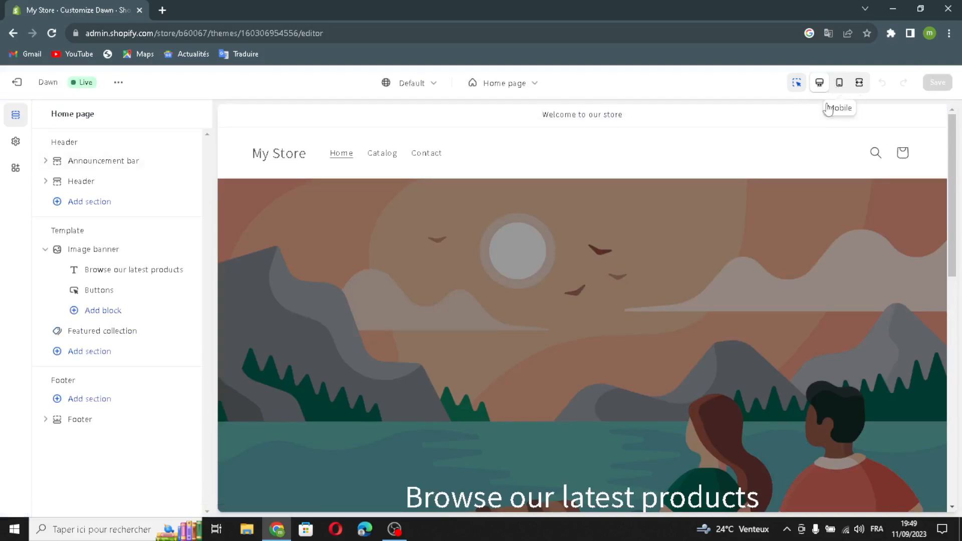
Step: Preview the home page in mobile and fullscreen views, then return to the desktop view
left_click(839, 82)
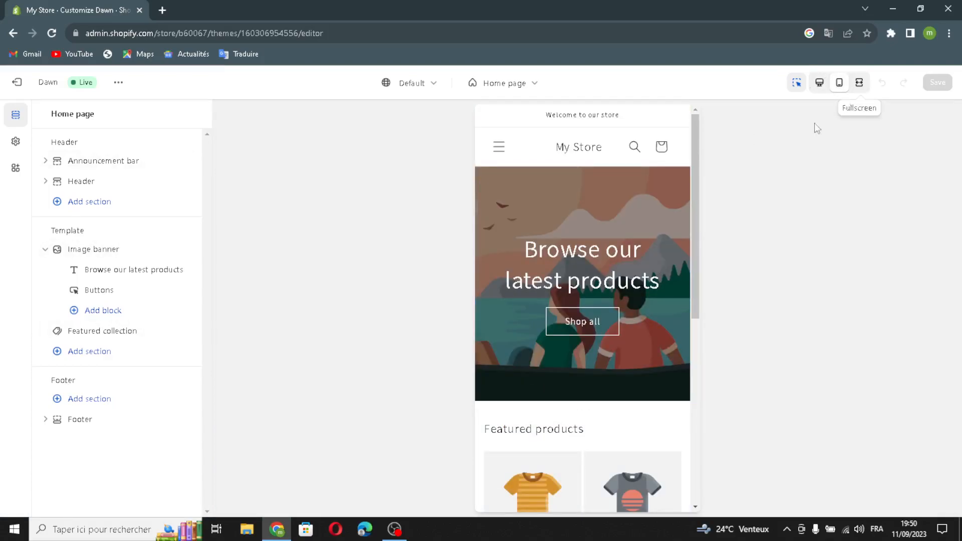
left_click(859, 82)
left_click(818, 84)
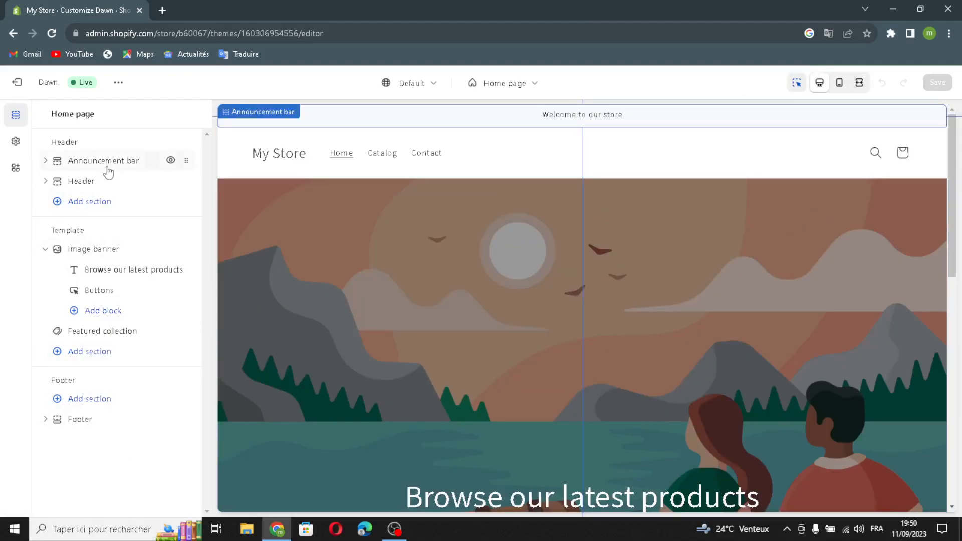
Step: Change the announcement bar's color scheme to Scheme 3
left_click(107, 172)
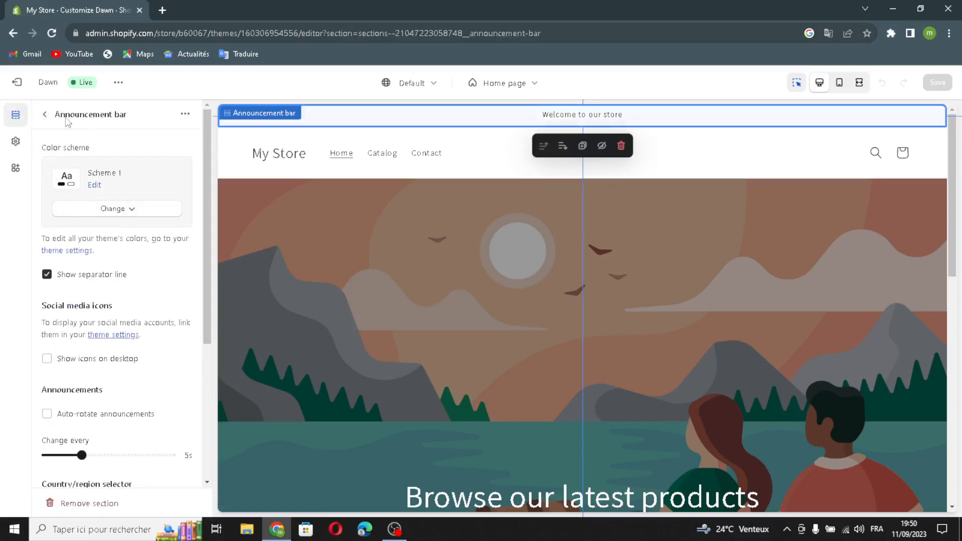
left_click(88, 214)
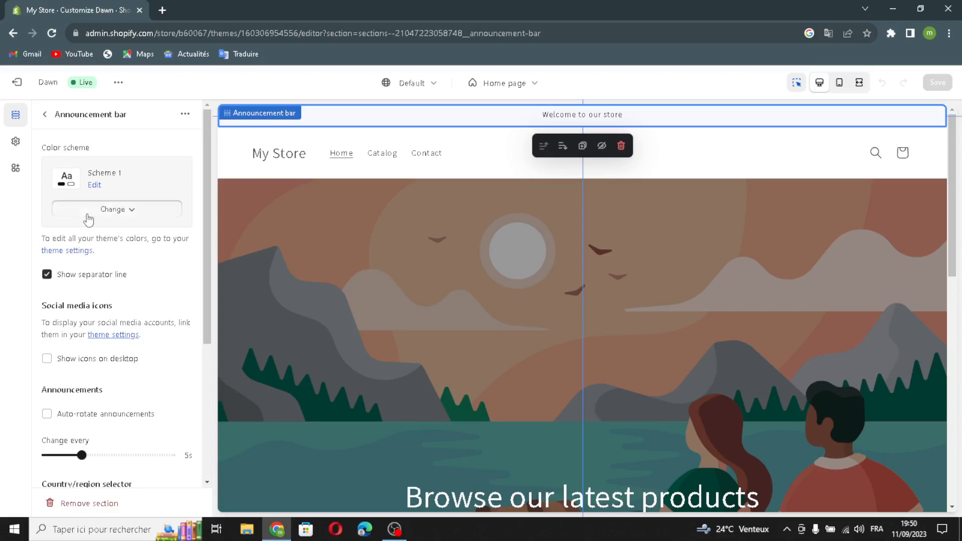
left_click(77, 314)
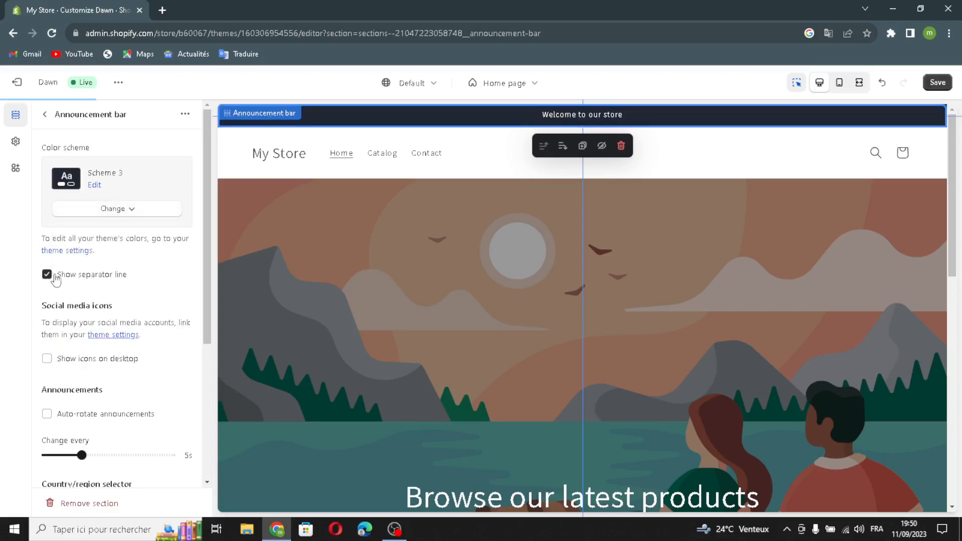
Step: Enable the announcement bar's desktop social media icons and auto-rotation, and toggle its country/region and language selectors
left_click(48, 361)
left_click(48, 414)
scroll(113, 414, "down", 2)
left_click(47, 416)
scroll(120, 451, "down", 1)
left_click(48, 397)
scroll(111, 361, "up", 4)
left_click(45, 115)
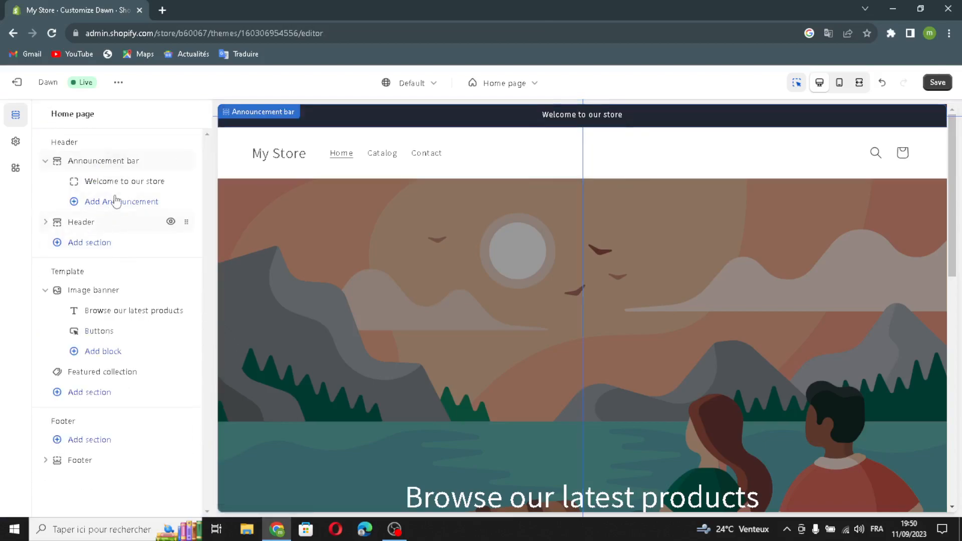
Step: Open the "Welcome to our store" announcement and examine its text and available link targets
left_click(108, 181)
left_click_drag(136, 169, 6, 177)
left_click(140, 162)
left_click_drag(155, 162, 46, 169)
left_click(161, 160)
left_click_drag(141, 165, 78, 166)
left_click(143, 163)
left_click(107, 216)
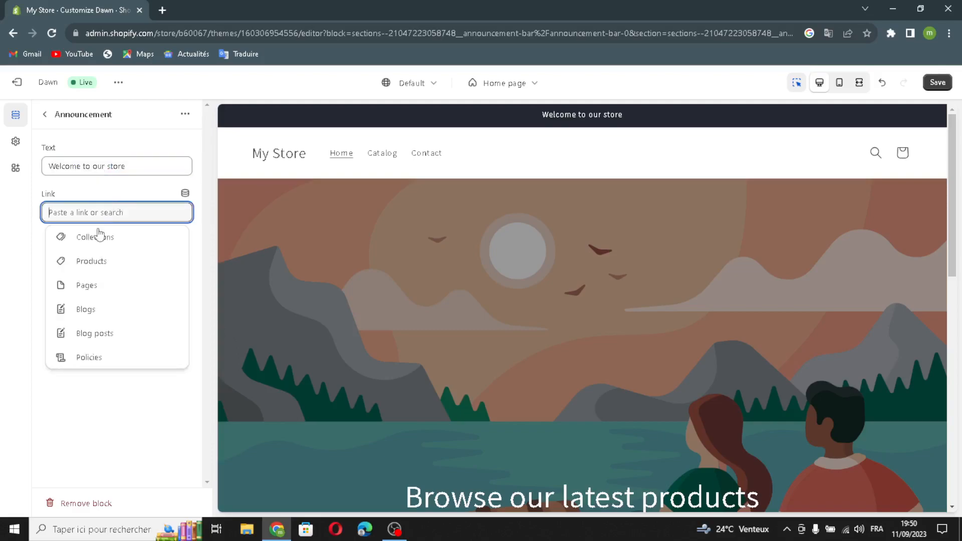
left_click(69, 136)
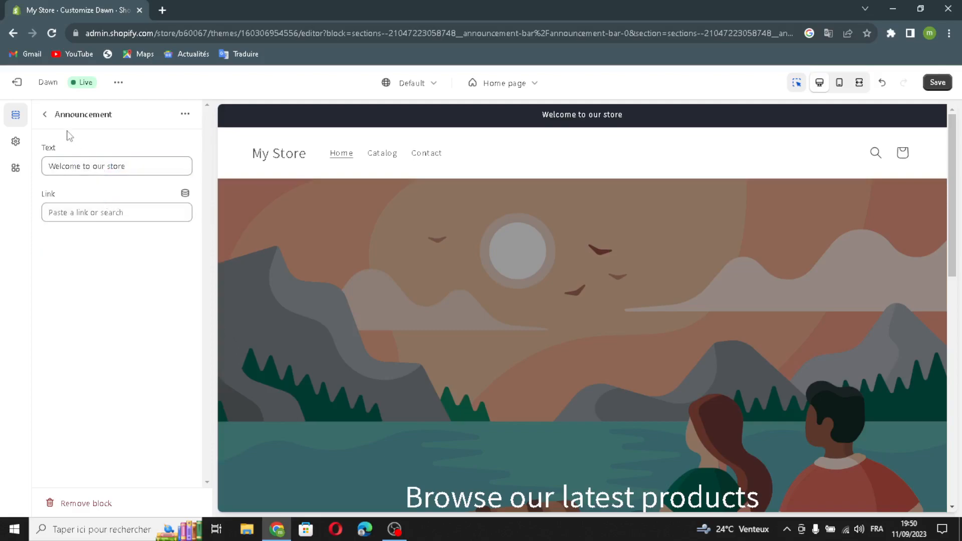
left_click(44, 115)
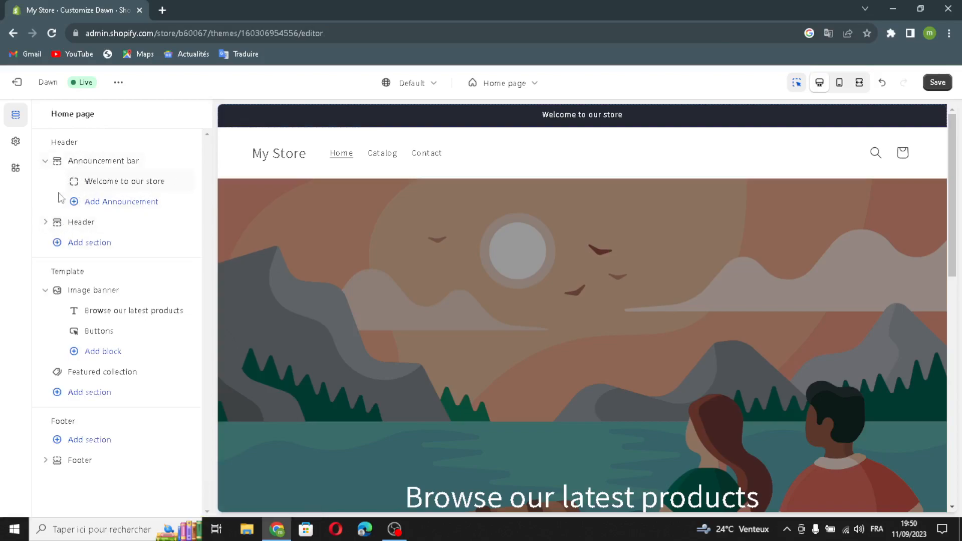
Step: Set the header's desktop logo position to Top center
left_click(60, 222)
left_click(100, 171)
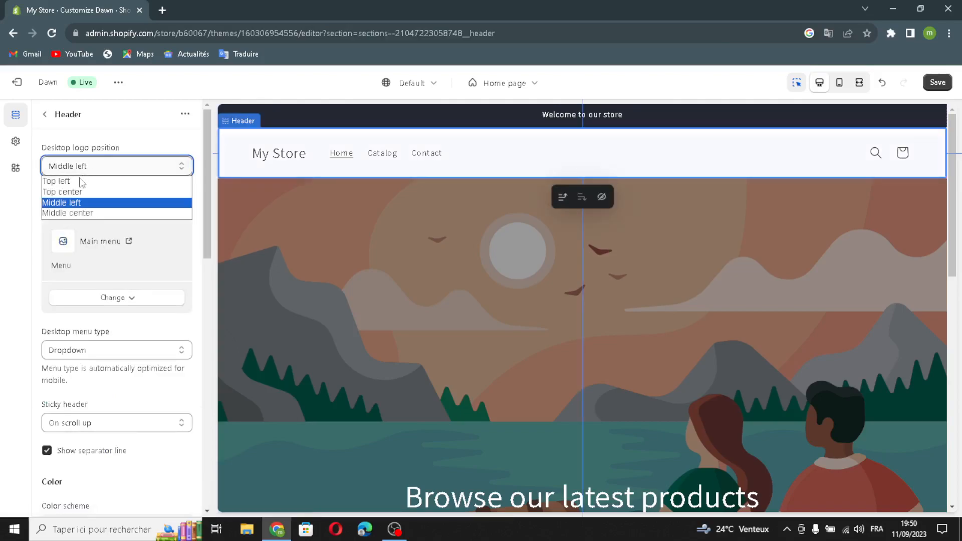
left_click(76, 192)
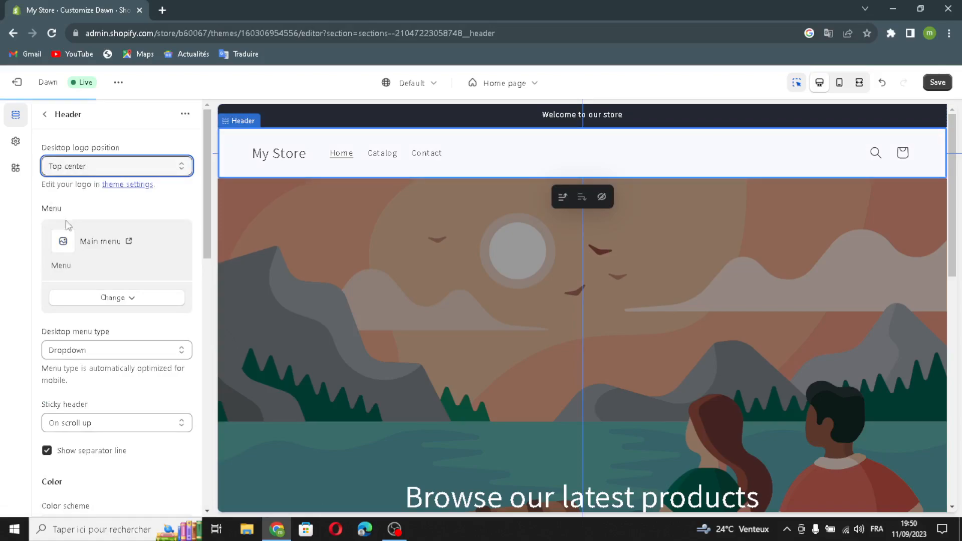
Step: Set the header's desktop menu type to Mega menu
left_click(87, 301)
left_click(86, 301)
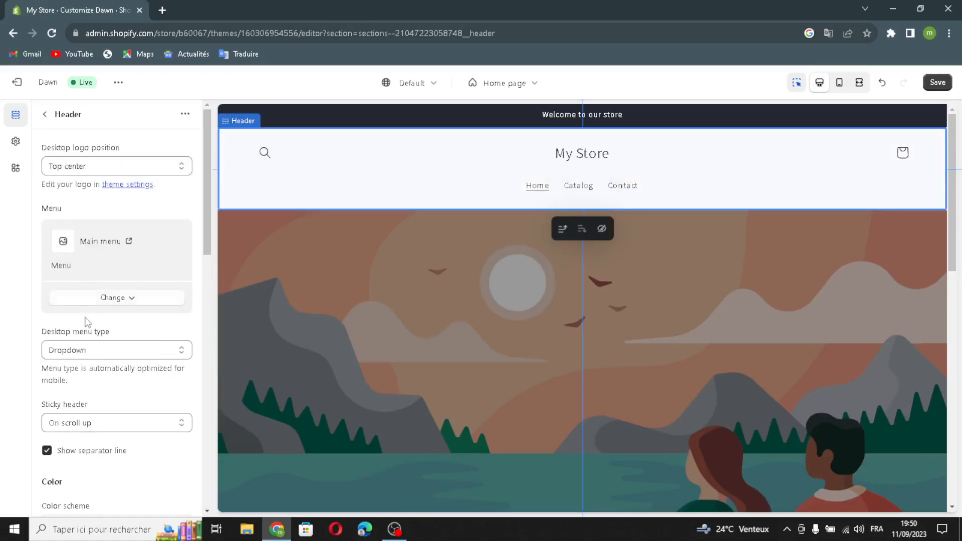
left_click(63, 353)
left_click(62, 357)
left_click(63, 353)
left_click(58, 376)
Step: Review the header's sticky behavior, color schemes, country and language selectors, mobile layout, spacing and padding settings
scroll(72, 391, "down", 2)
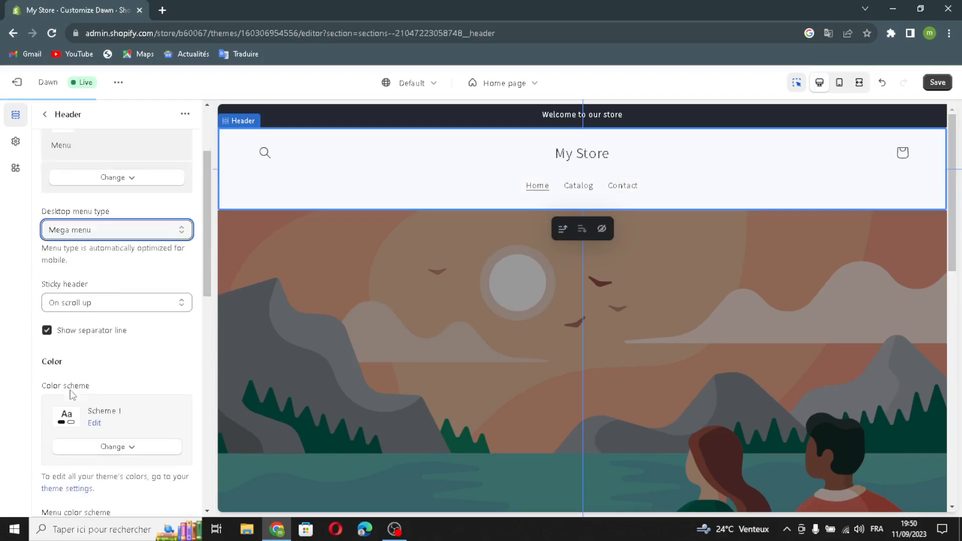
left_click(71, 303)
left_click(75, 302)
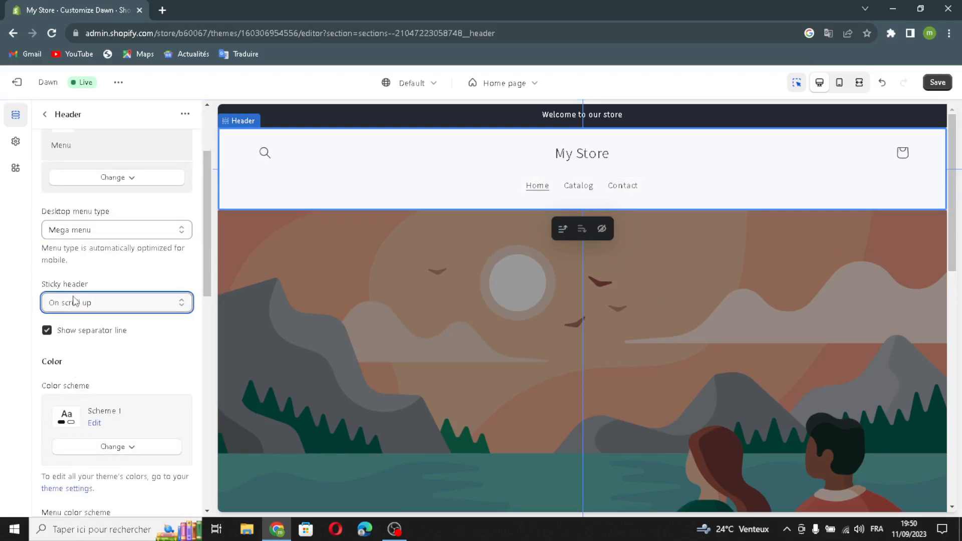
scroll(102, 366, "down", 2)
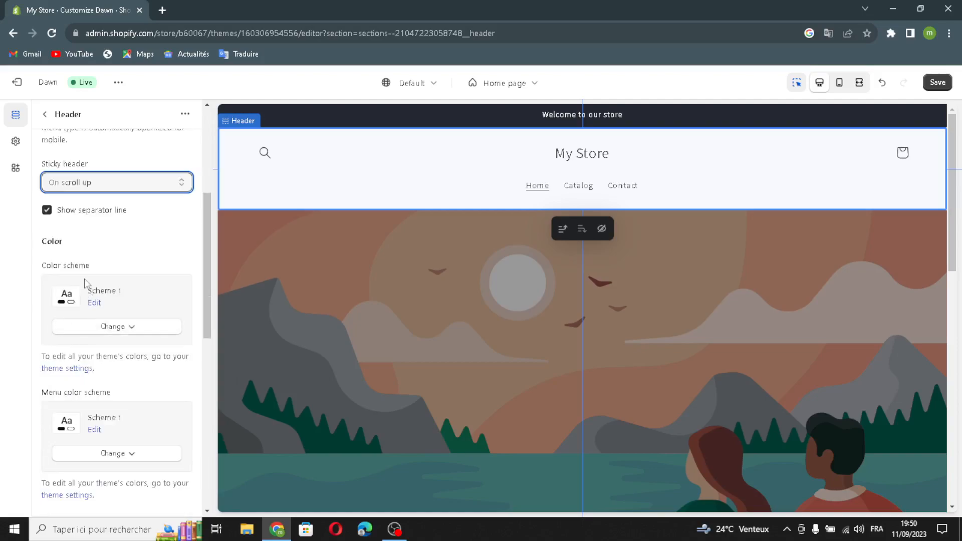
scroll(129, 381, "down", 4)
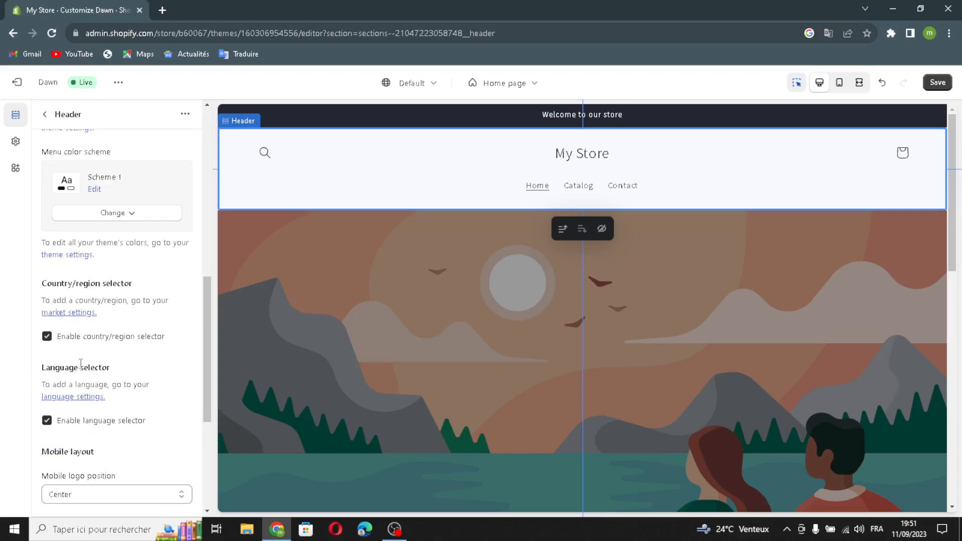
scroll(96, 428, "down", 2)
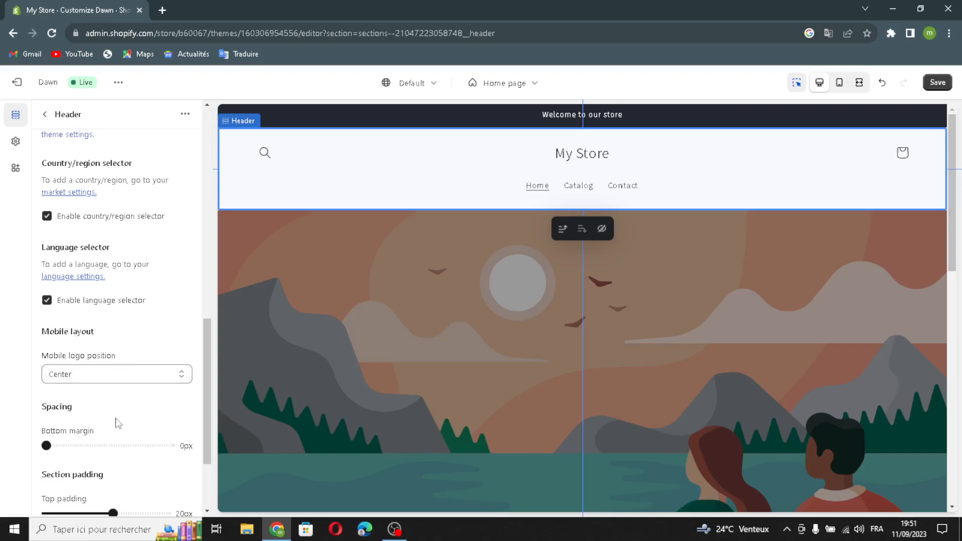
scroll(127, 403, "down", 1)
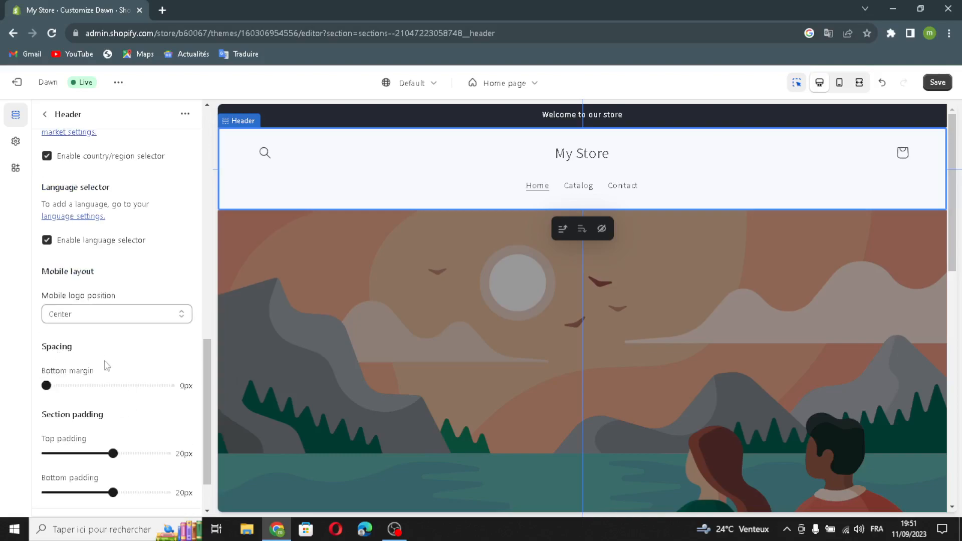
scroll(52, 484, "down", 1)
Step: Expand the header's Theme Settings and examine the cart type and the social media link fields
left_click(60, 461)
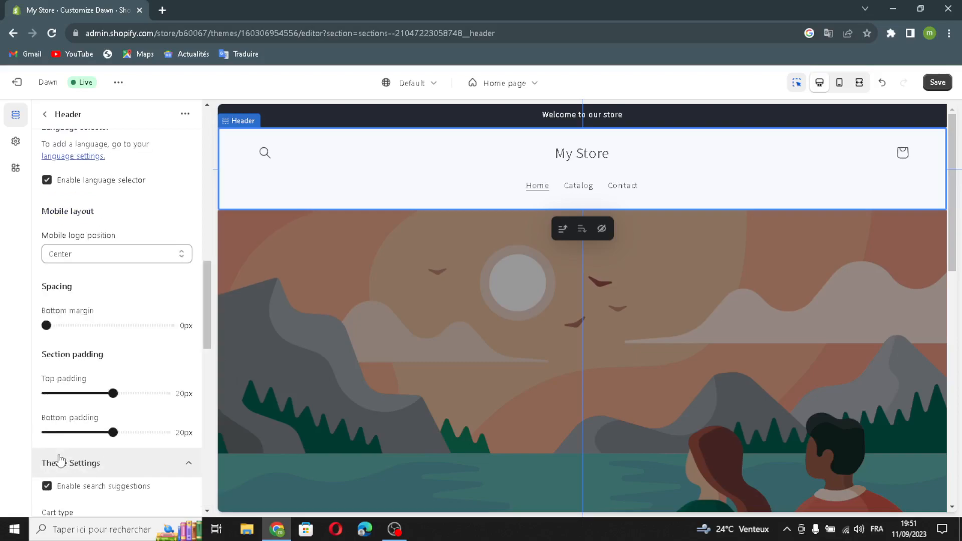
scroll(60, 454, "down", 1)
scroll(79, 461, "down", 3)
scroll(79, 461, "down", 1)
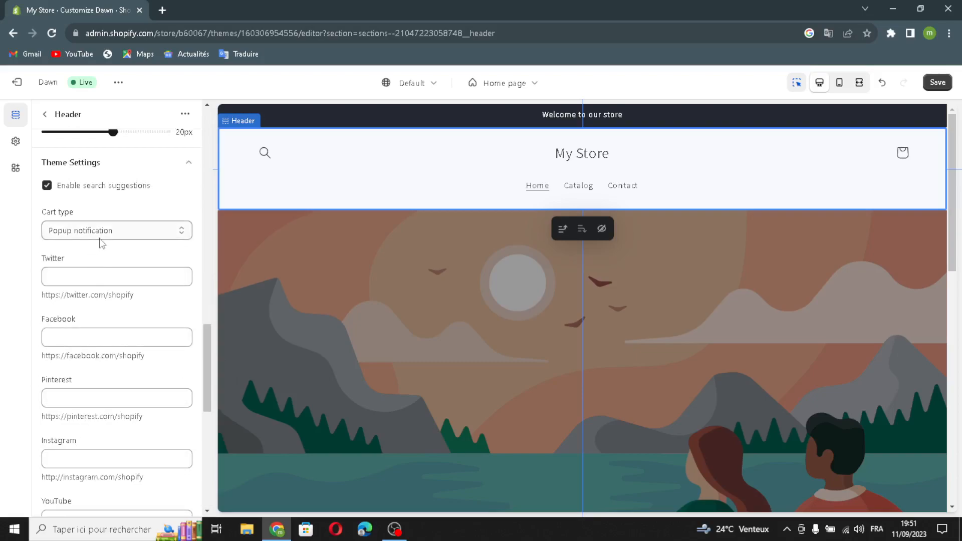
left_click(64, 278)
left_click(74, 337)
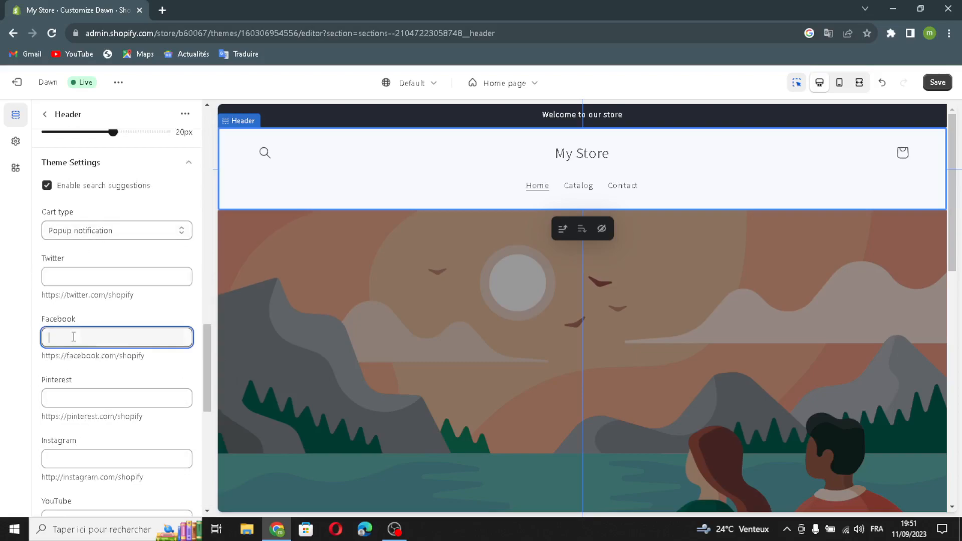
left_click(81, 395)
left_click(70, 453)
scroll(92, 379, "down", 2)
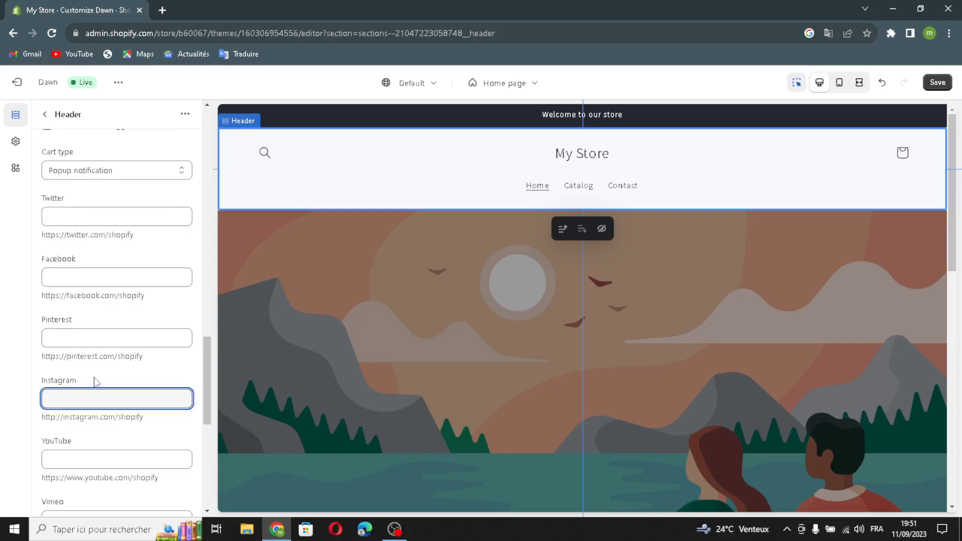
Step: Open the image selection for the header's logo, and search Google in a new tab for "printable party invitations logo ideas"
scroll(91, 362, "down", 5)
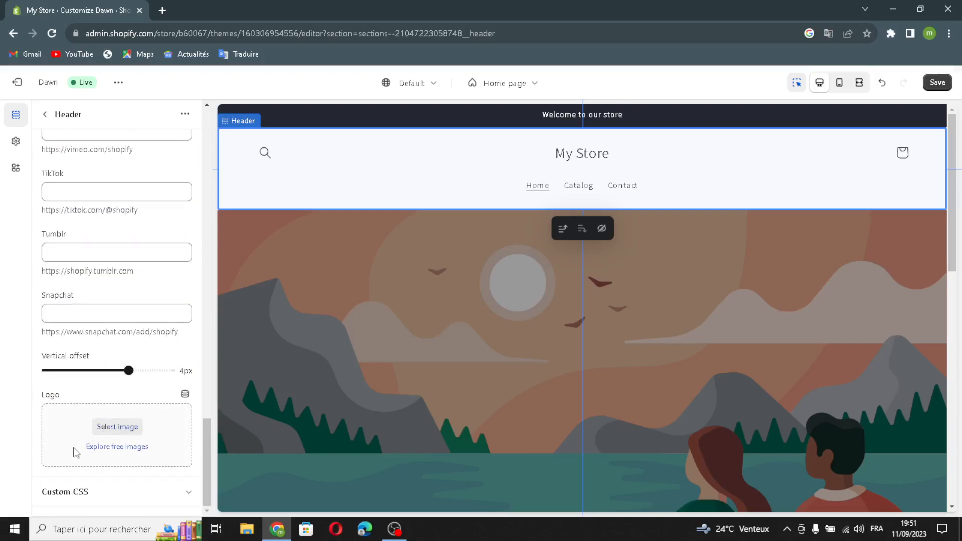
left_click(117, 427)
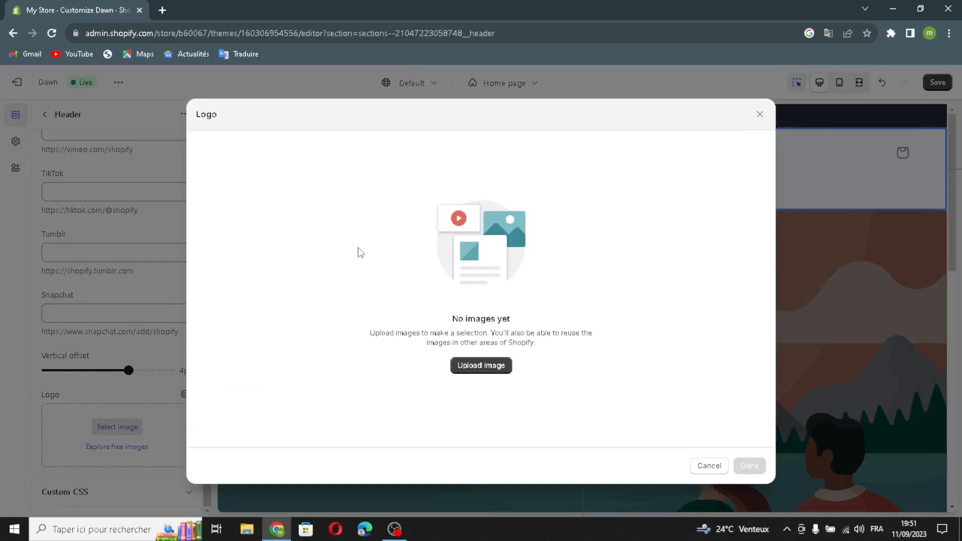
left_click(163, 10)
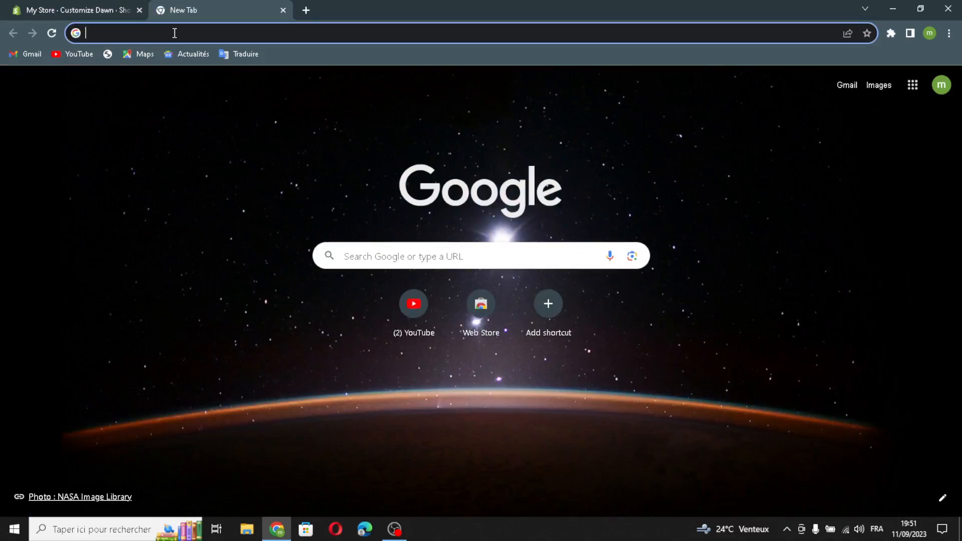
type("prin")
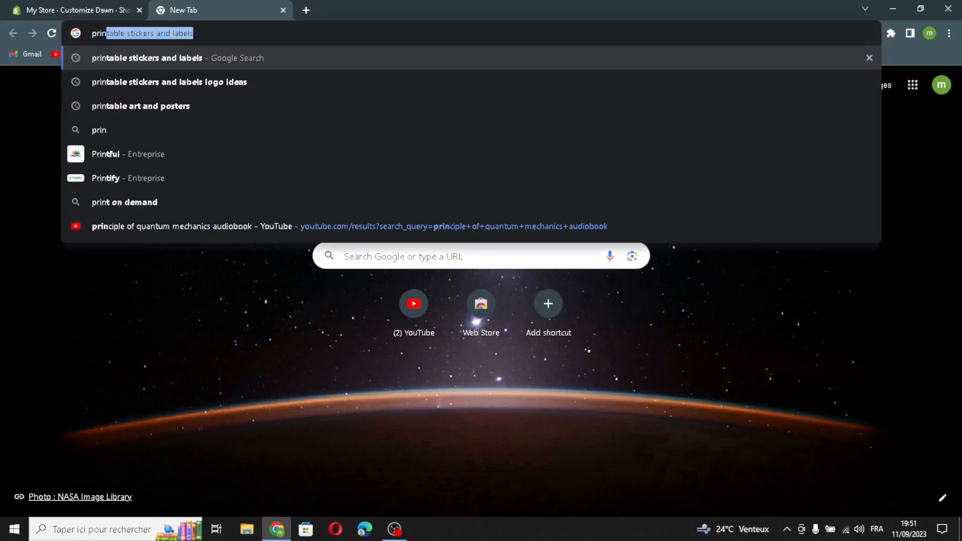
type("table")
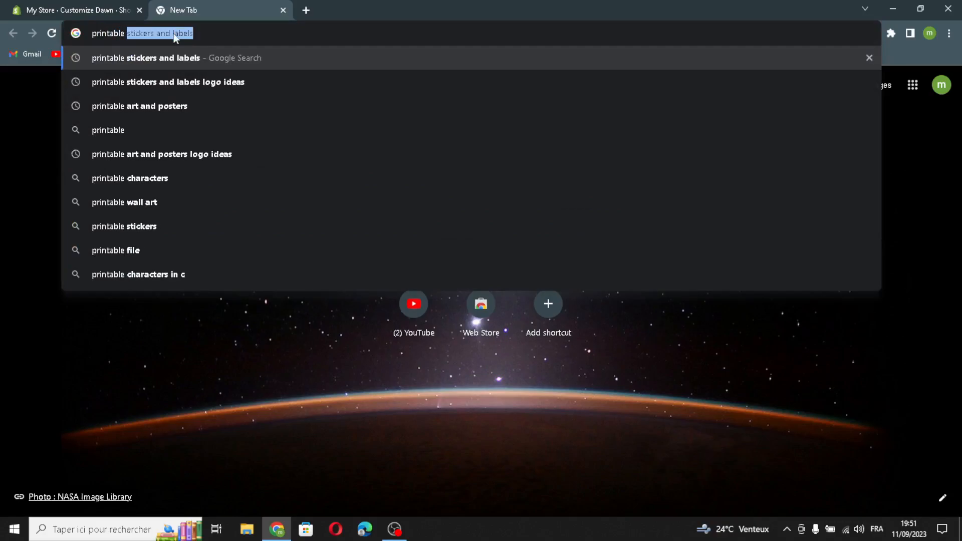
type(" part")
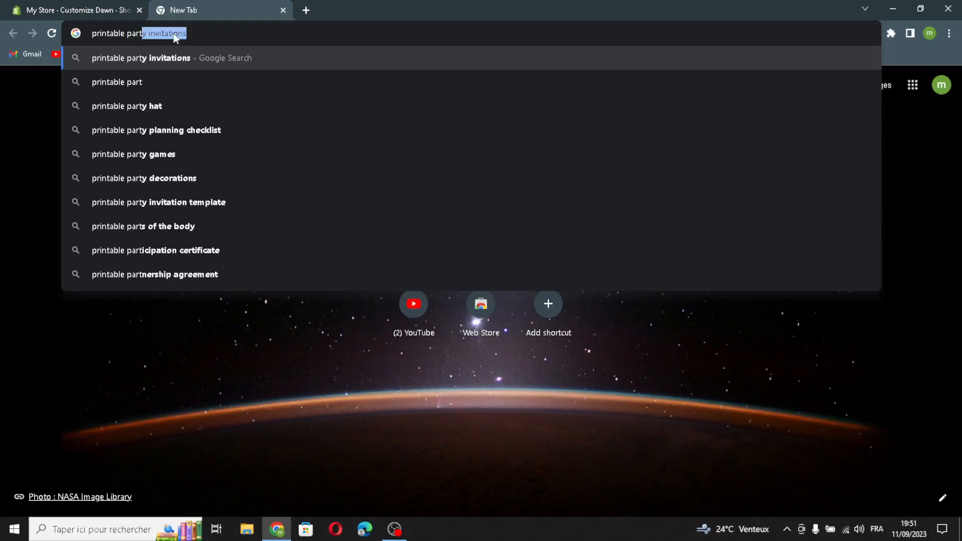
type("y invitations")
key("Right")
type("logo ideas")
key("Return")
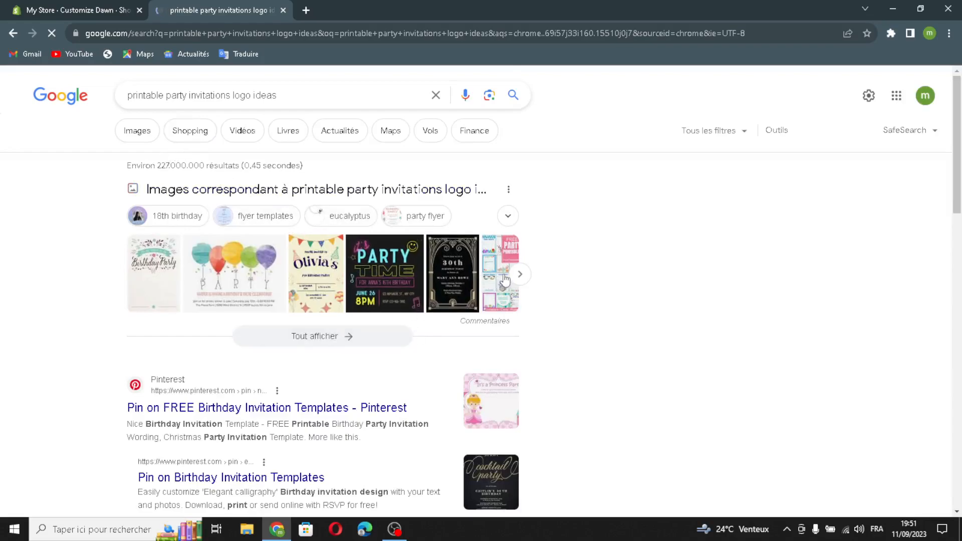
Step: Find the "party!" invitation frame under "printable party invitations logo" in Google Images, upload it and apply it as the header logo
left_click(520, 274)
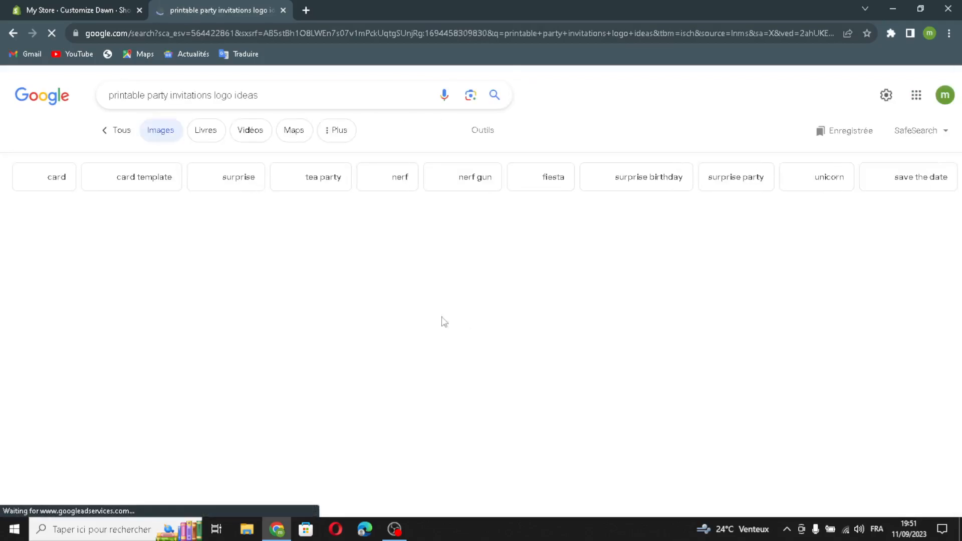
scroll(709, 367, "down", 5)
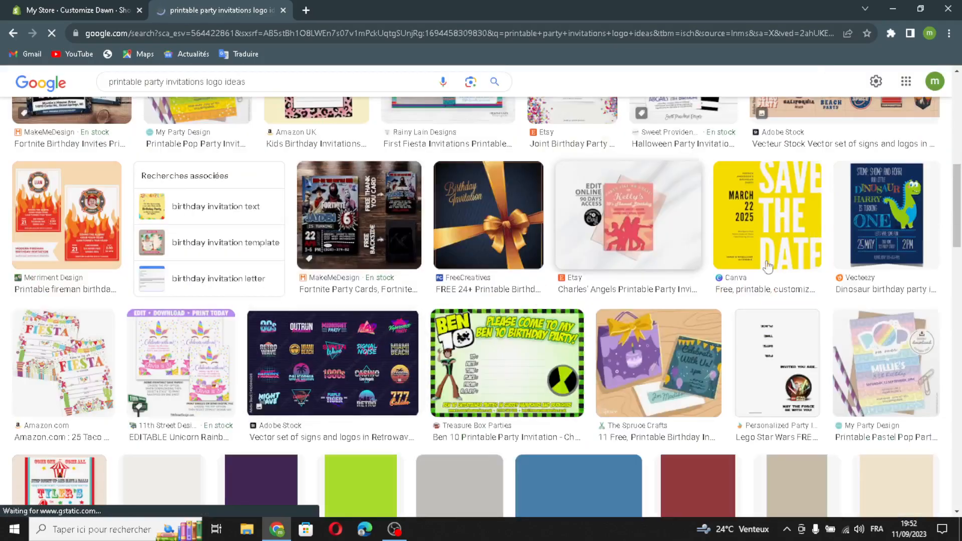
scroll(722, 316, "down", 3)
scroll(722, 317, "down", 5)
scroll(529, 400, "down", 10)
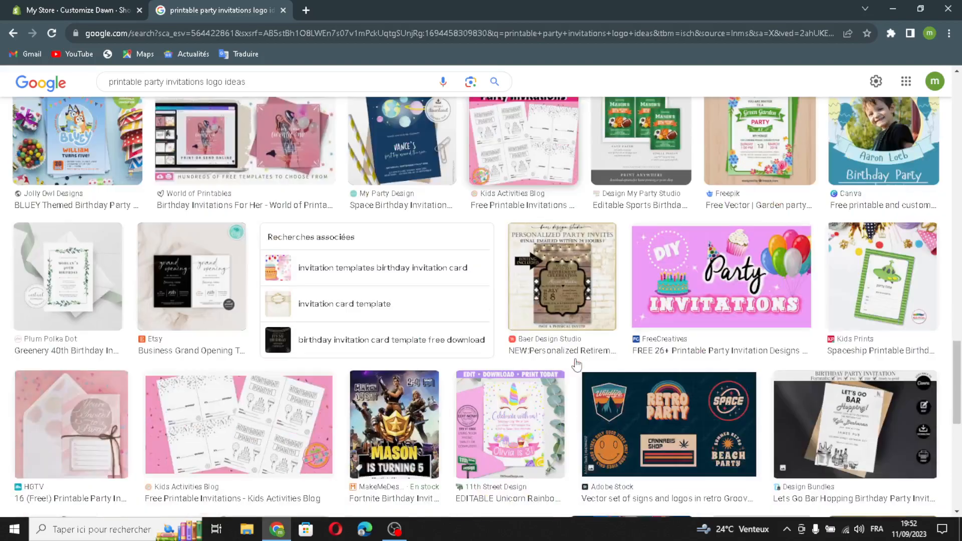
left_click_drag(720, 282, 695, 308)
scroll(695, 308, "down", 7)
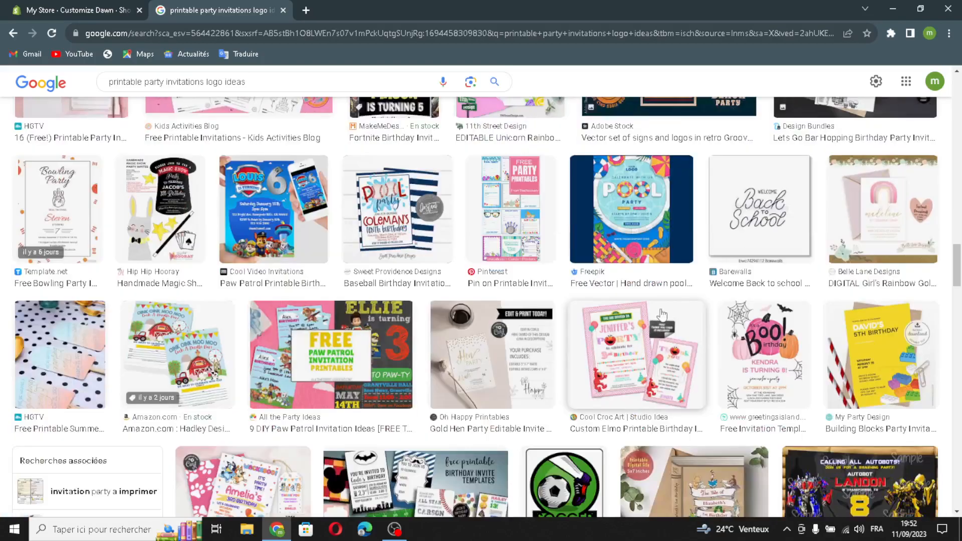
scroll(755, 310, "down", 8)
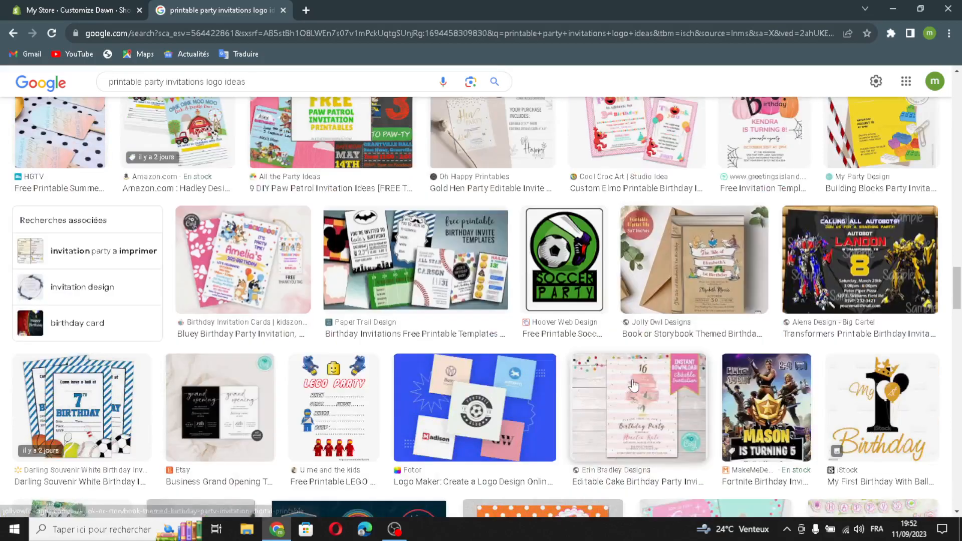
scroll(634, 385, "down", 3)
key("alt+Left")
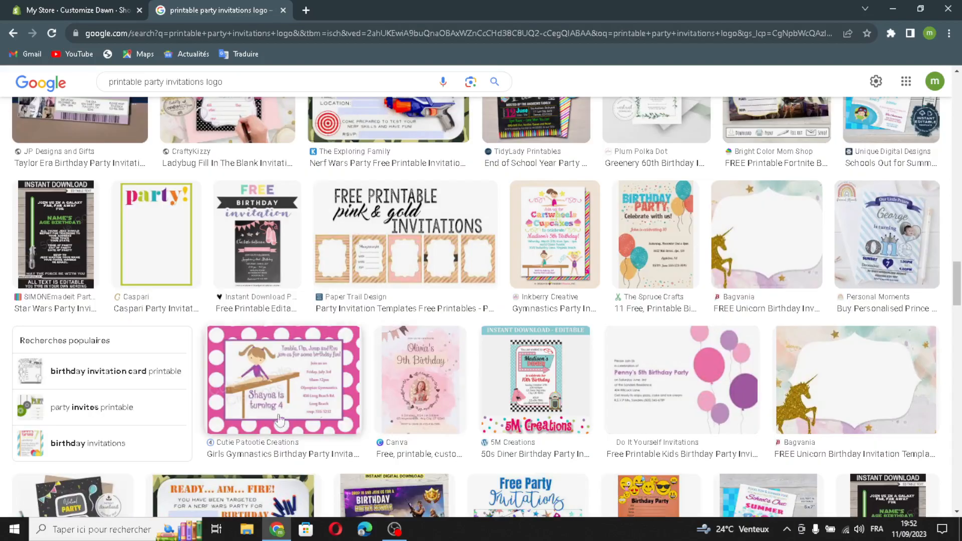
left_click_drag(155, 268, 361, 311)
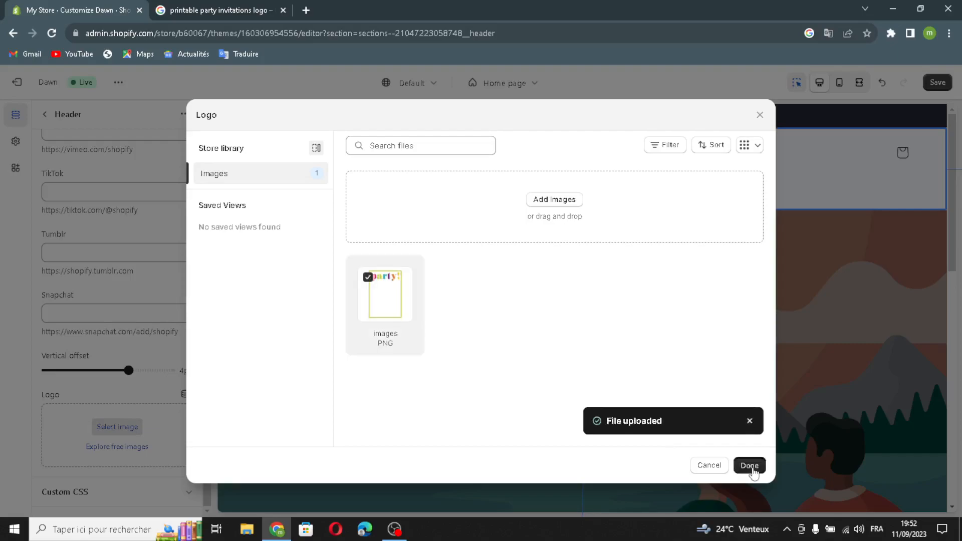
left_click(751, 467)
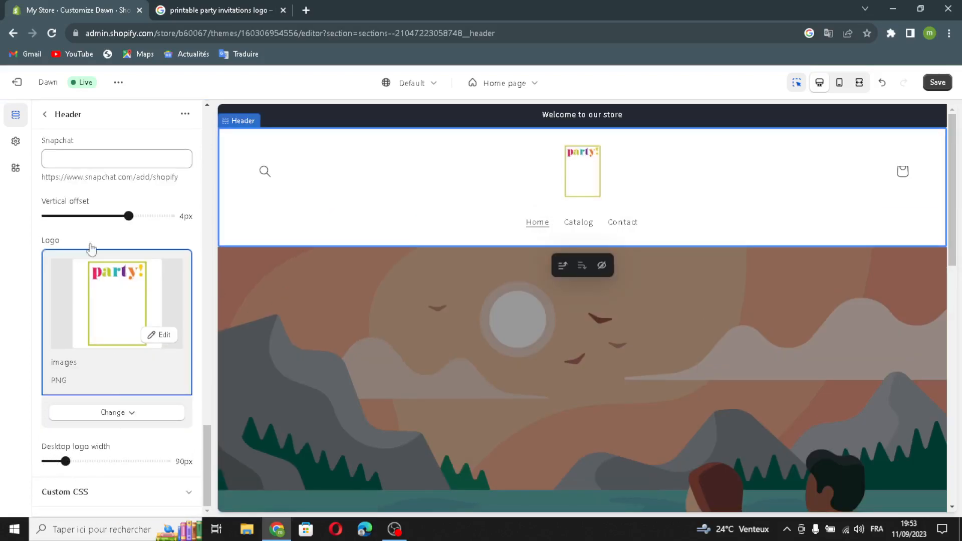
Step: Open the image selection for the Image banner's first image and close the old Google image search
left_click(44, 115)
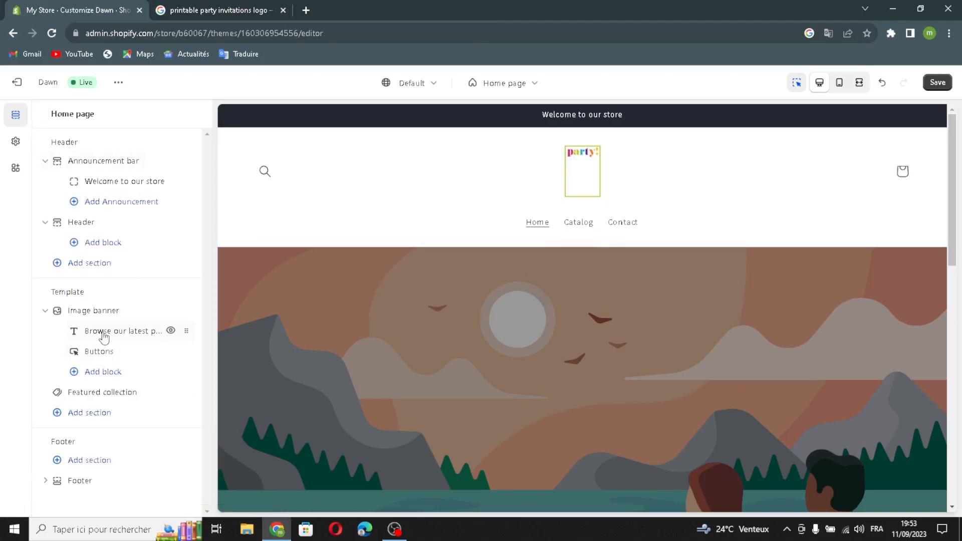
left_click(89, 310)
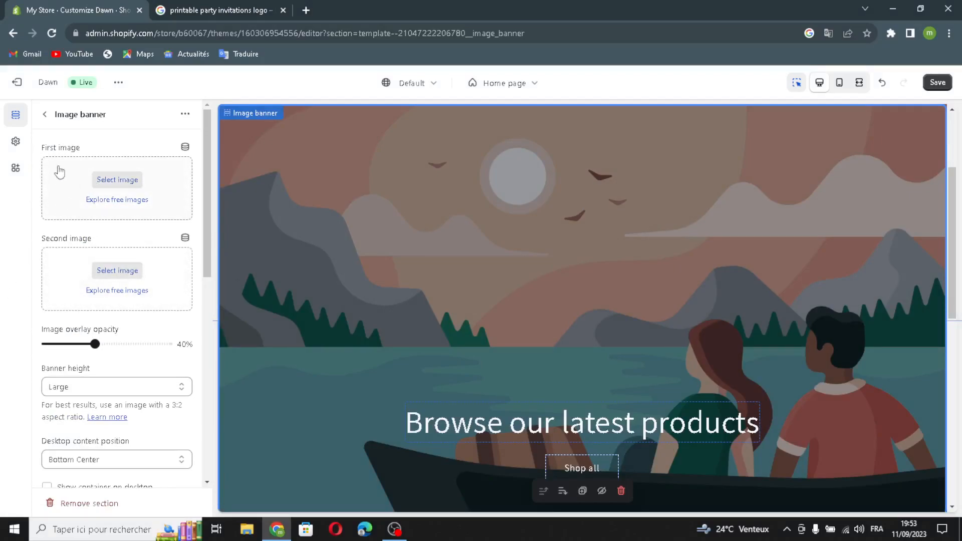
left_click(95, 184)
left_click(264, 8)
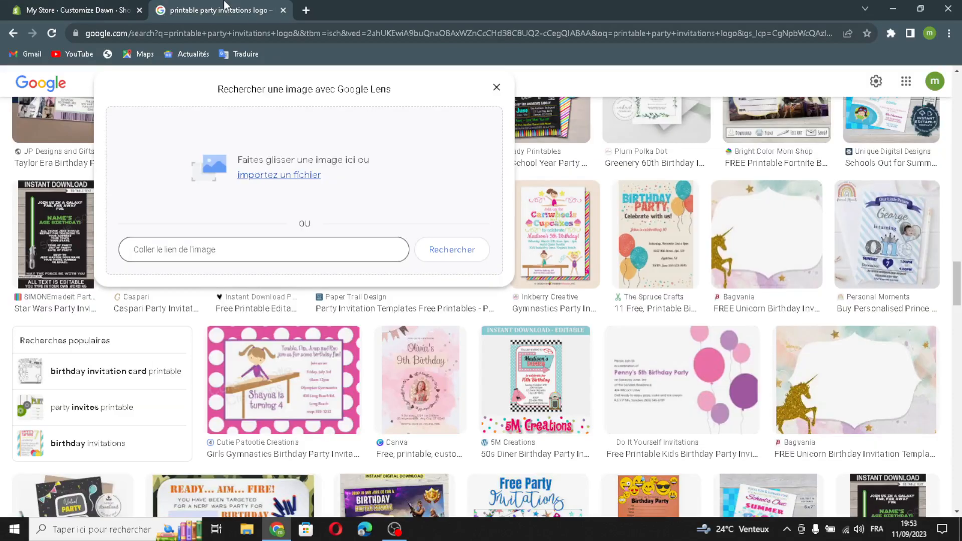
left_click(282, 10)
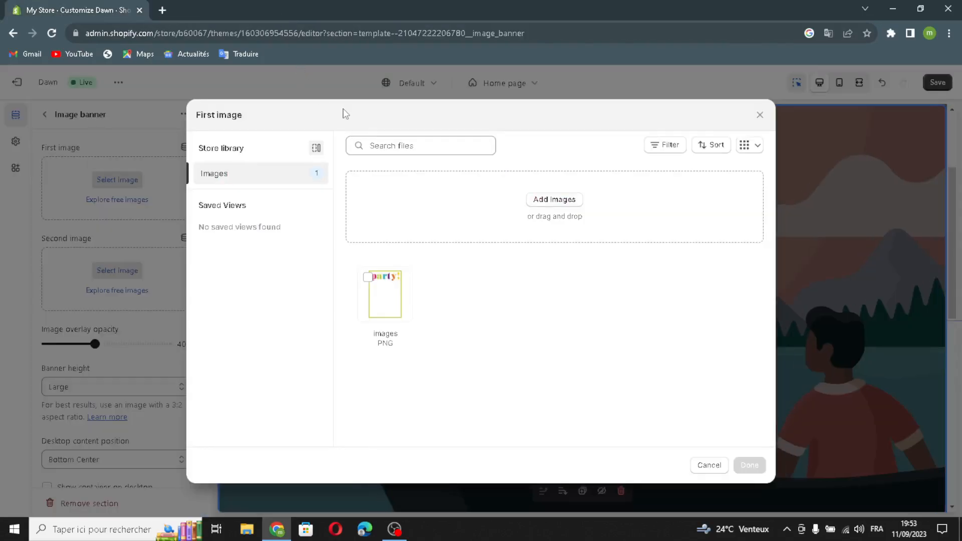
Step: Find the watercolor balloon PARTY invitation under "printable party invitations" in Google Images and upload it as the banner's first image
left_click(162, 10)
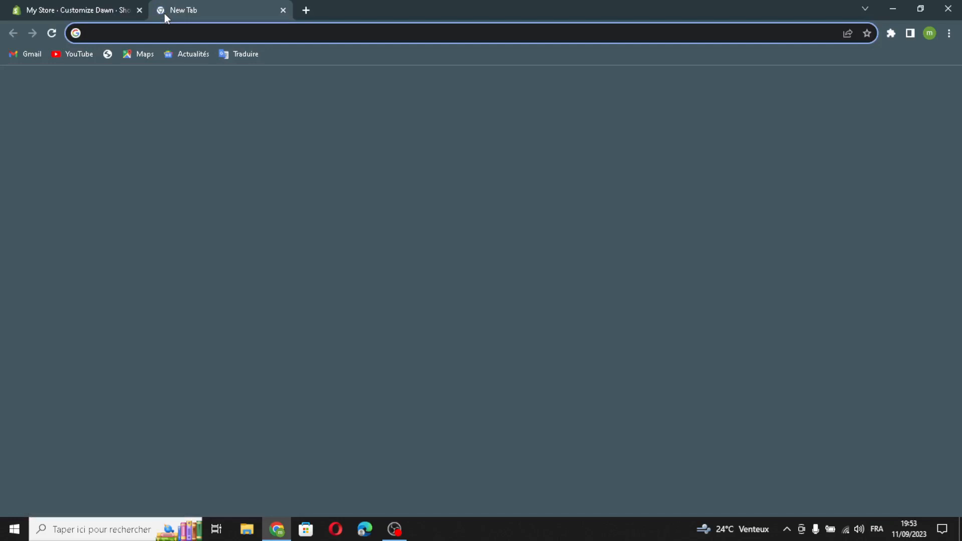
key("ctrl+shift+t")
scroll(310, 303, "down", 3)
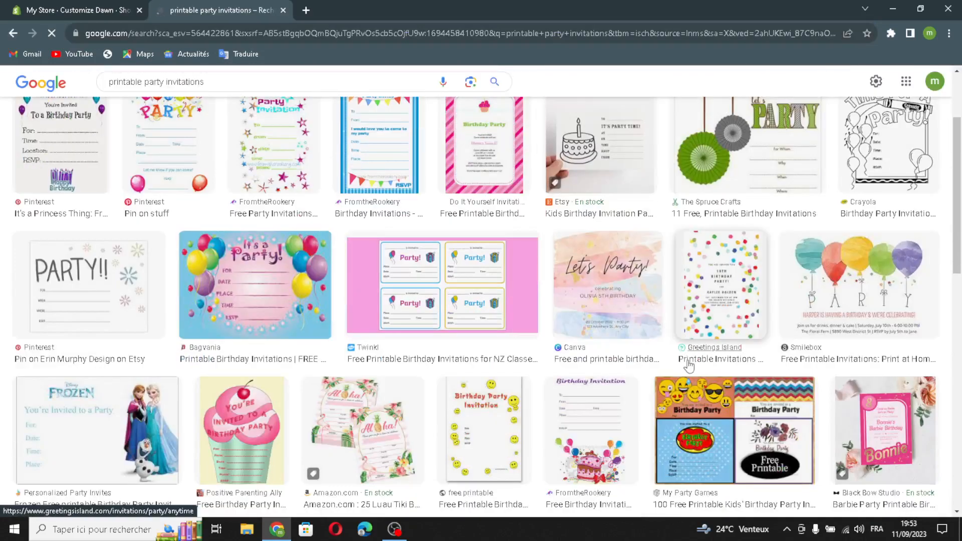
left_click(823, 308)
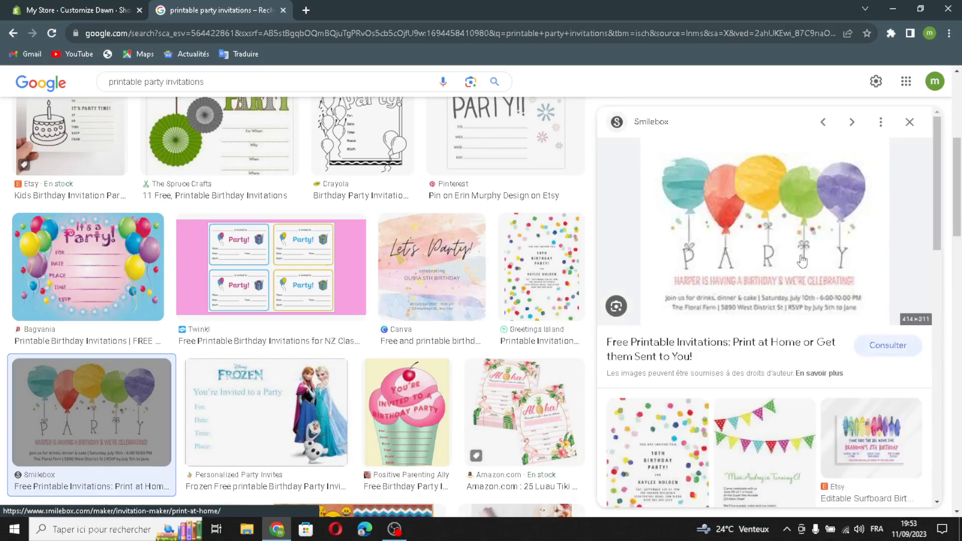
left_click_drag(805, 256, 455, 260)
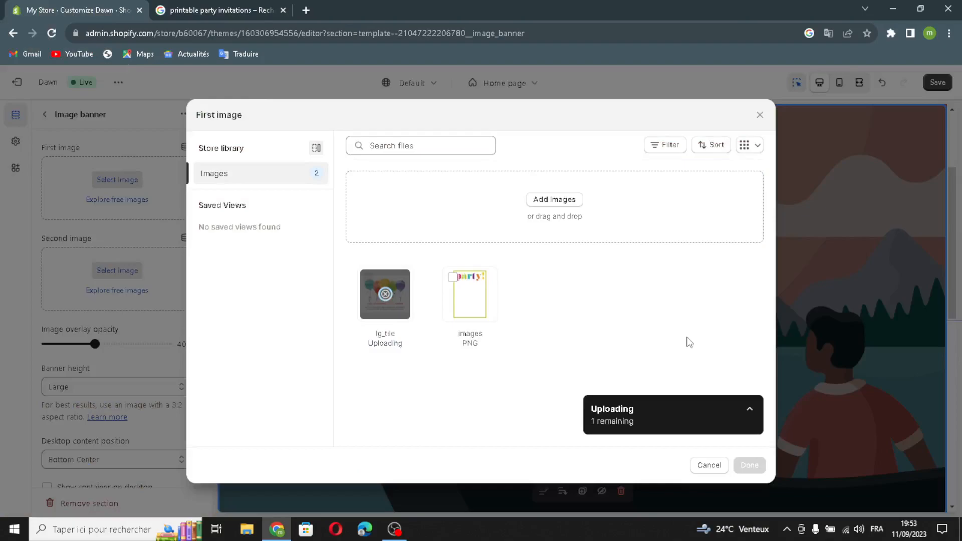
left_click(750, 465)
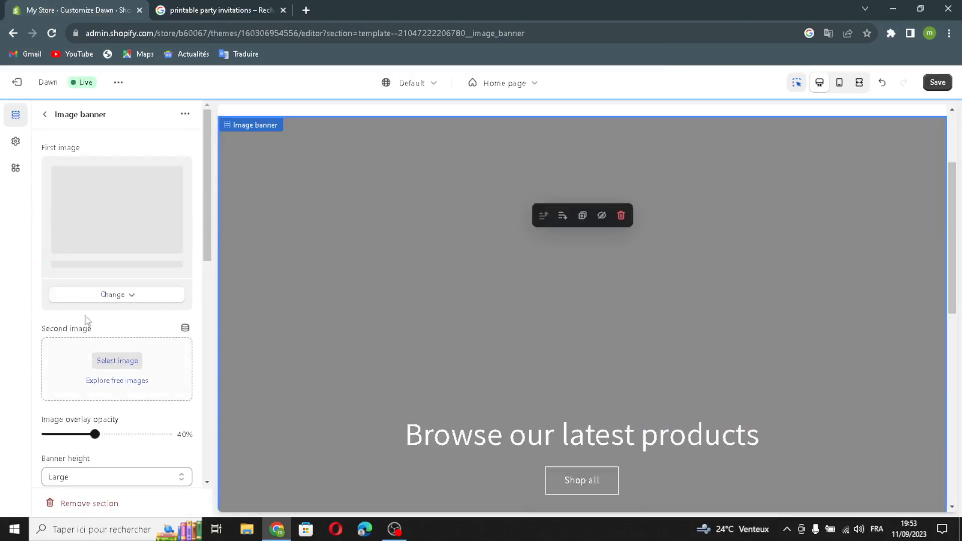
Step: Set the image banner's height to Medium and its desktop content position to Bottom Center
scroll(91, 360, "down", 1)
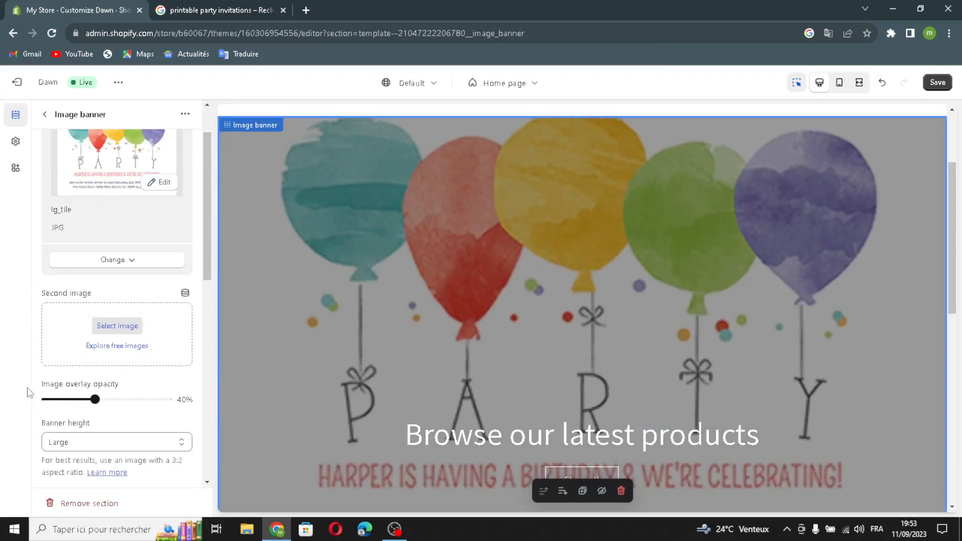
scroll(79, 397, "down", 1)
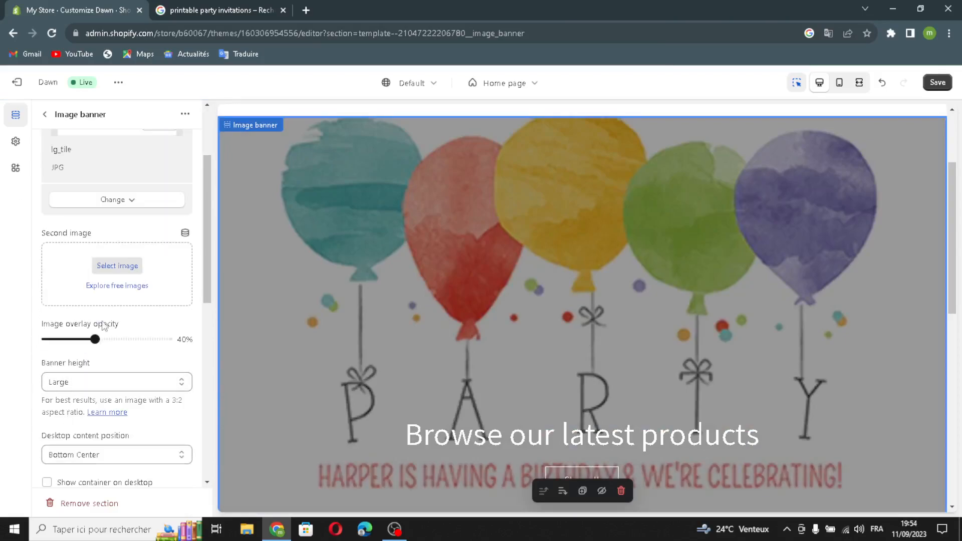
left_click(65, 382)
left_click(68, 419)
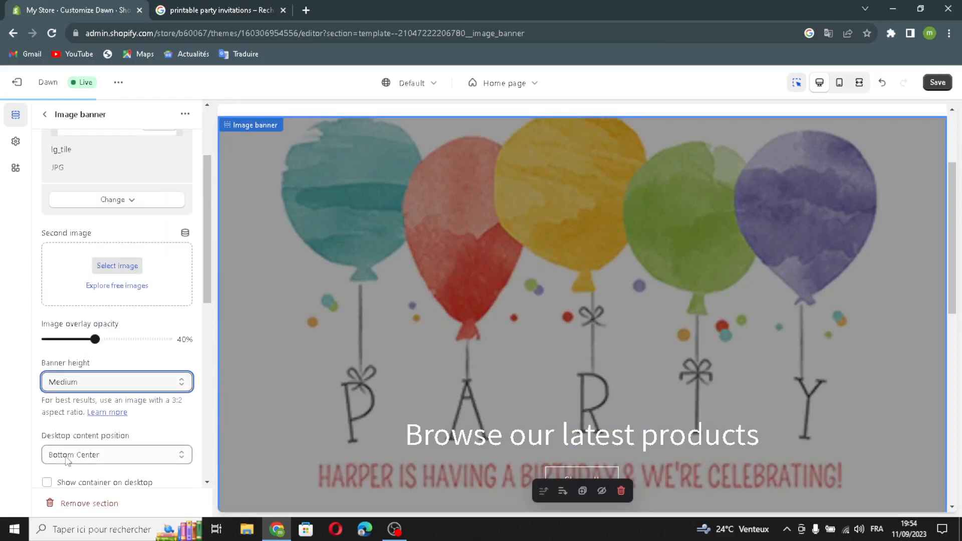
left_click(68, 458)
left_click(68, 458)
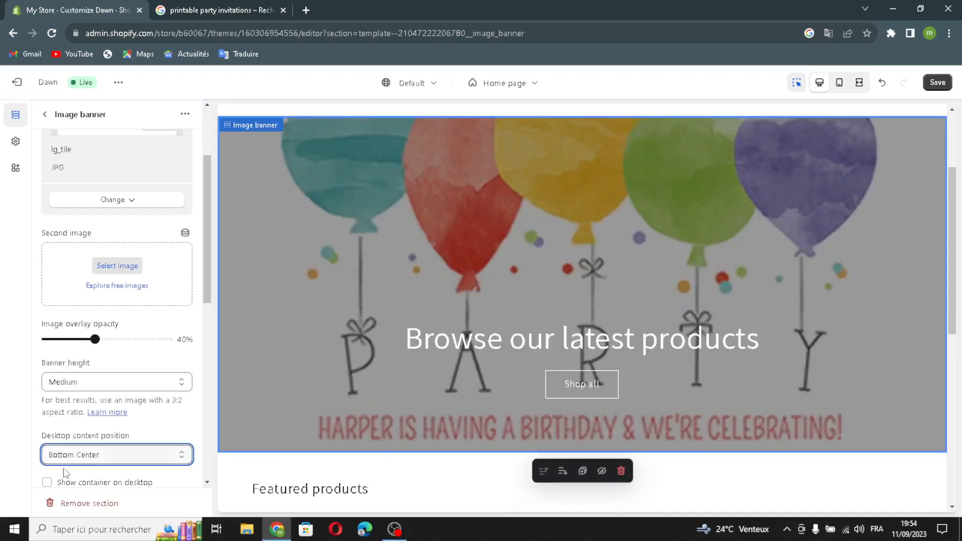
Step: Enable the image banner's container on desktop, image stacking on mobile, and container on mobile
scroll(50, 466, "down", 2)
left_click(48, 362)
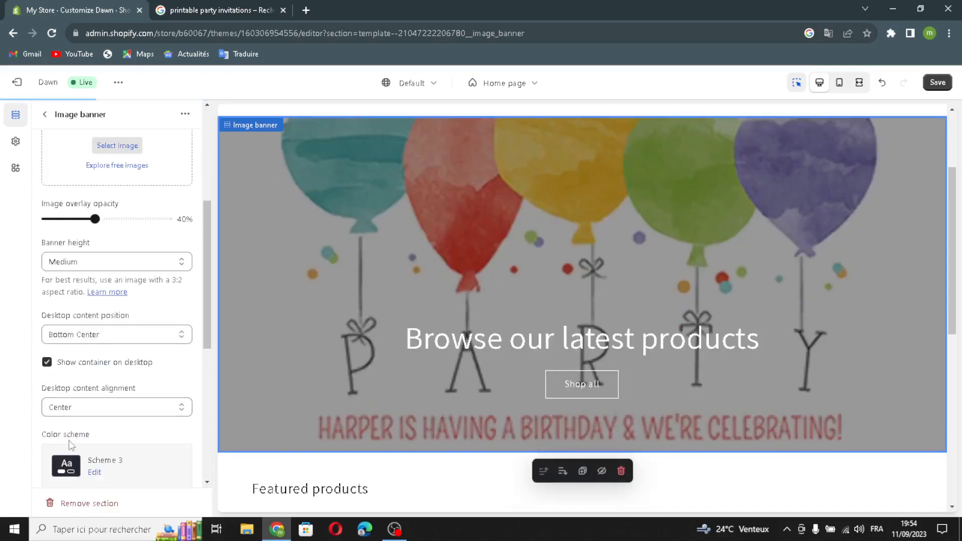
scroll(62, 418, "down", 2)
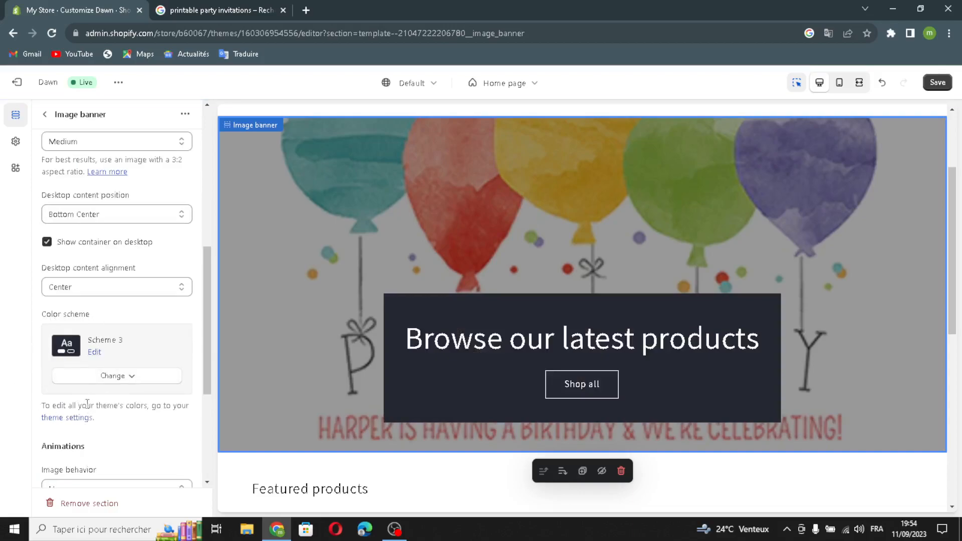
scroll(77, 383, "down", 3)
left_click(47, 411)
left_click(49, 438)
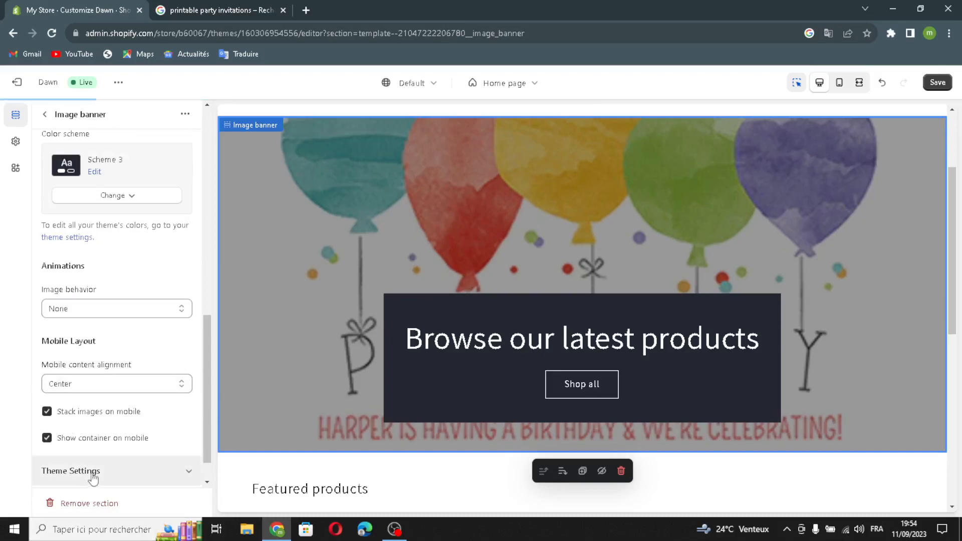
scroll(121, 458, "down", 1)
scroll(98, 435, "up", 6)
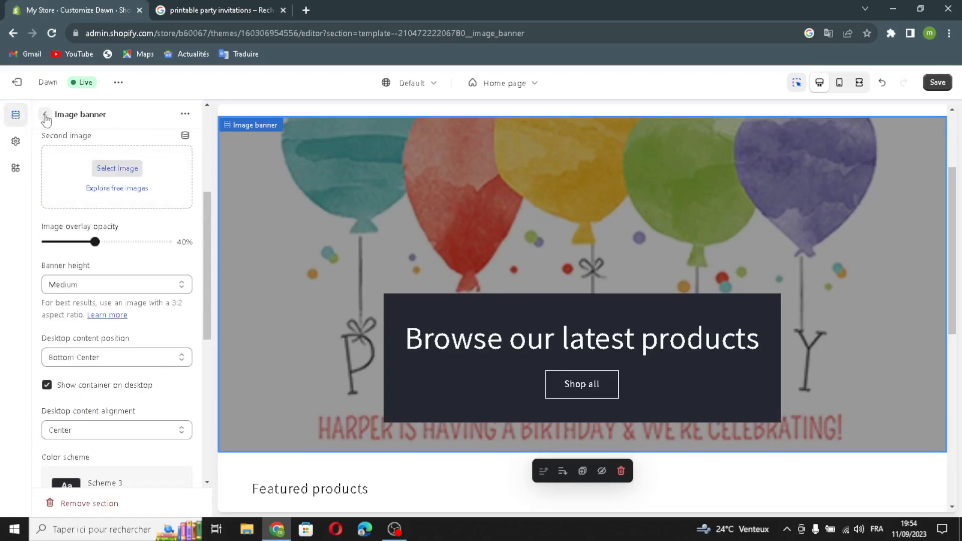
Step: Generate the image banner's heading from "printable party invations", choosing "Celebrate with Printable Party Invitations for Every Occasion." with heading size Large
left_click(45, 114)
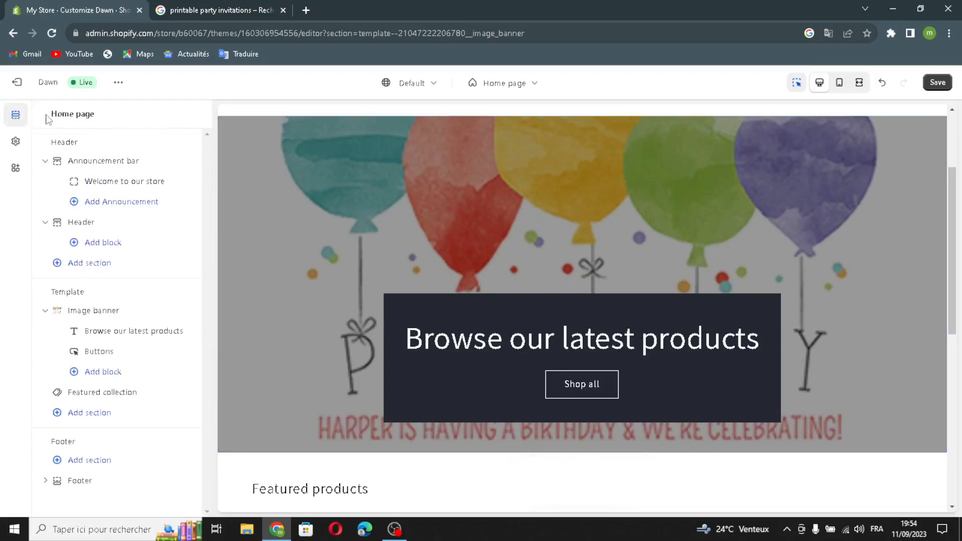
left_click(107, 333)
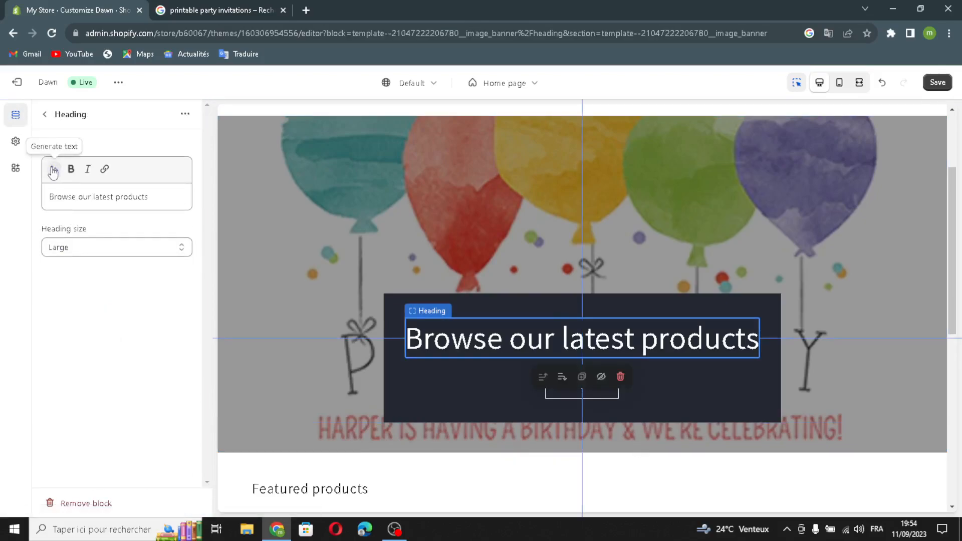
left_click(51, 171)
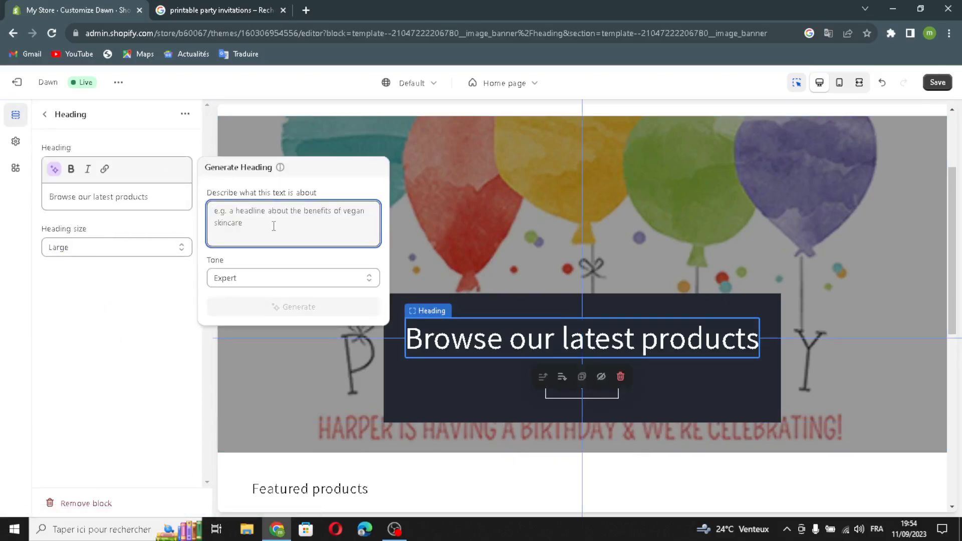
type("pri")
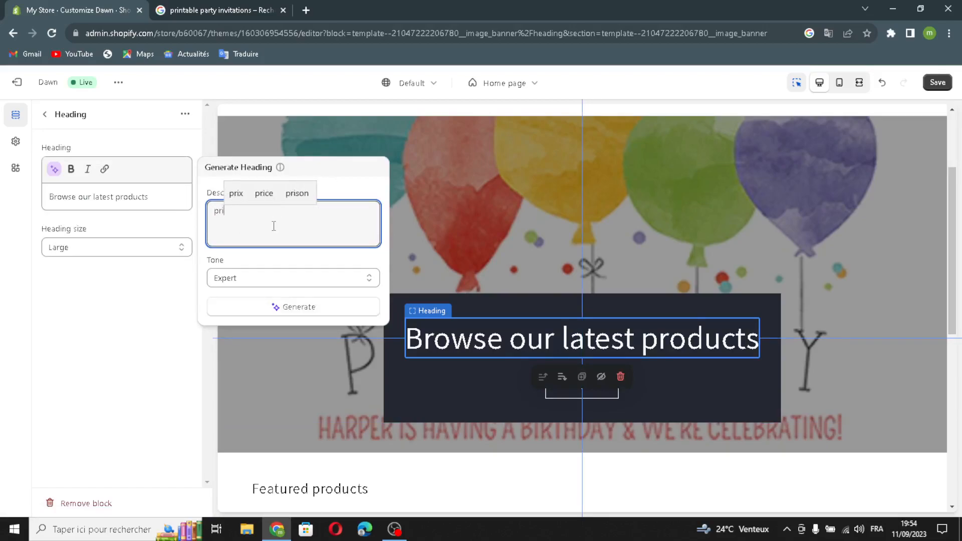
type("ntabl")
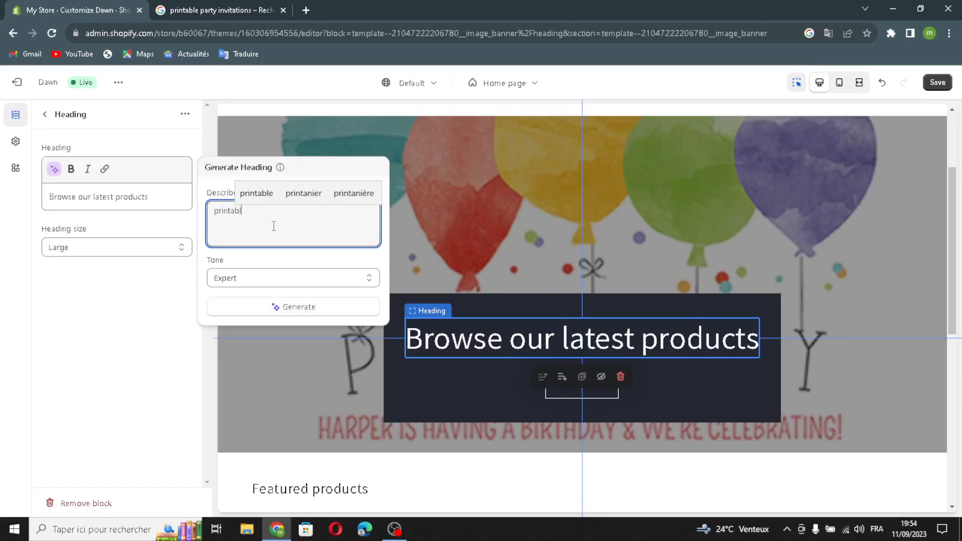
type("e")
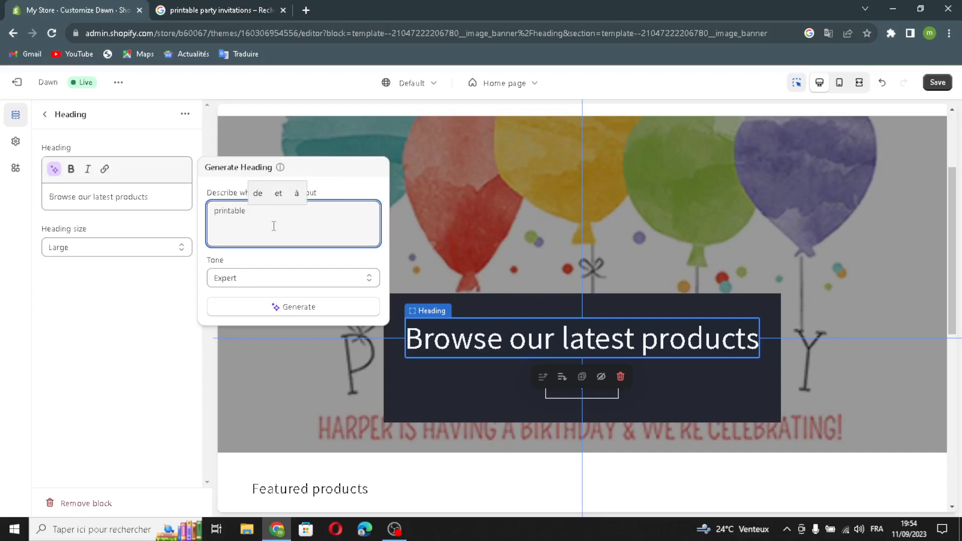
type(" part")
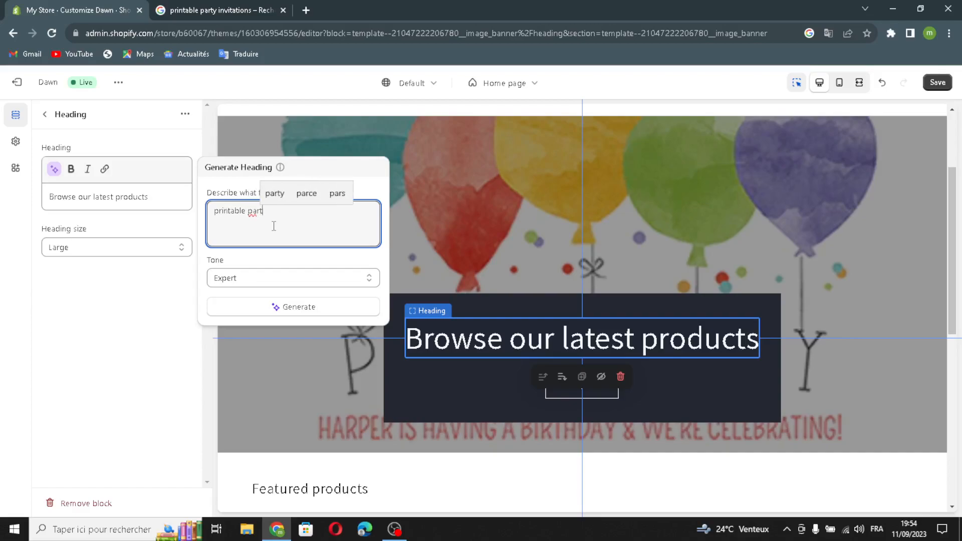
type("y in")
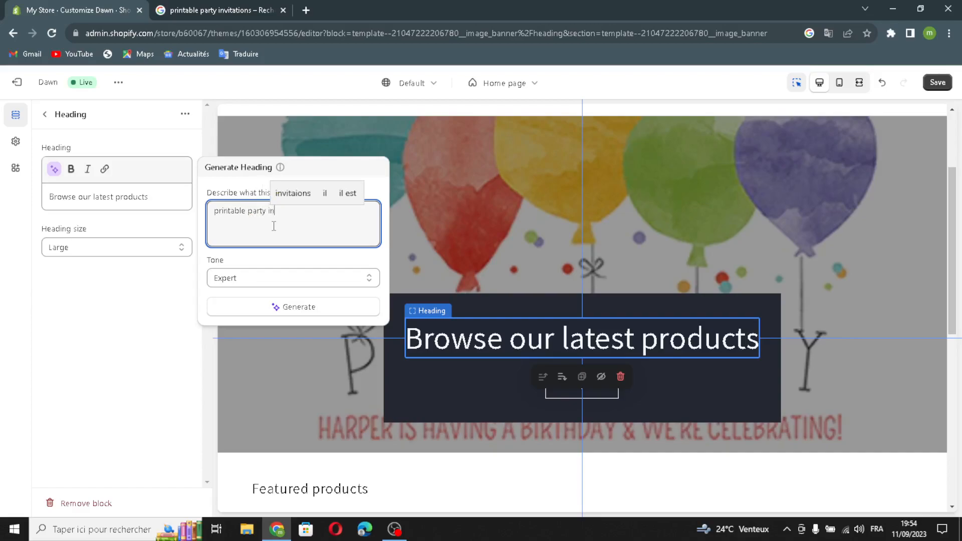
type("vations")
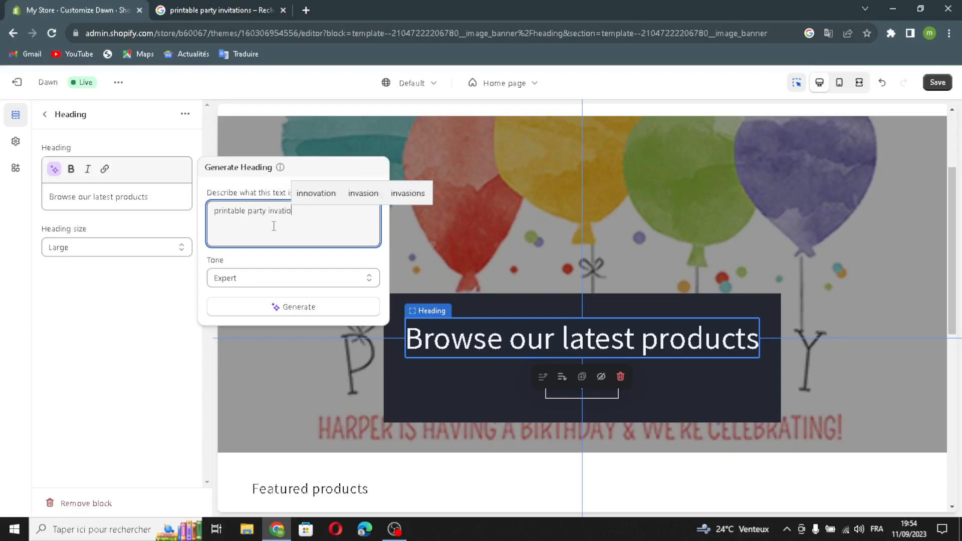
left_click(286, 314)
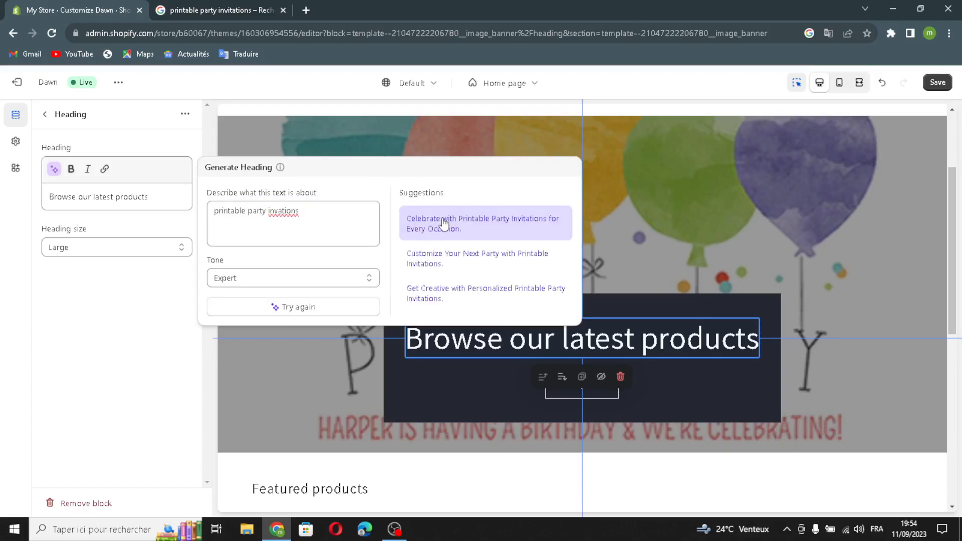
left_click(444, 223)
left_click(115, 259)
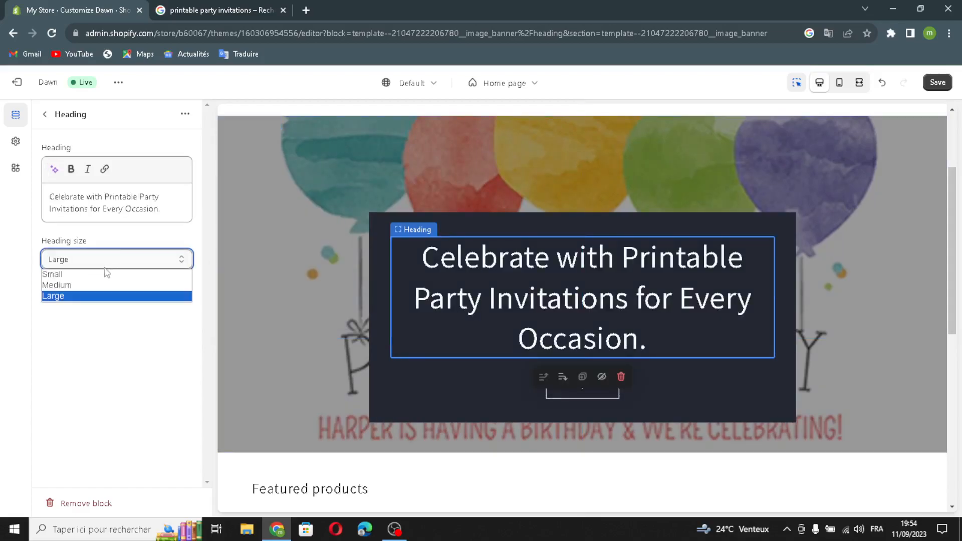
left_click(98, 295)
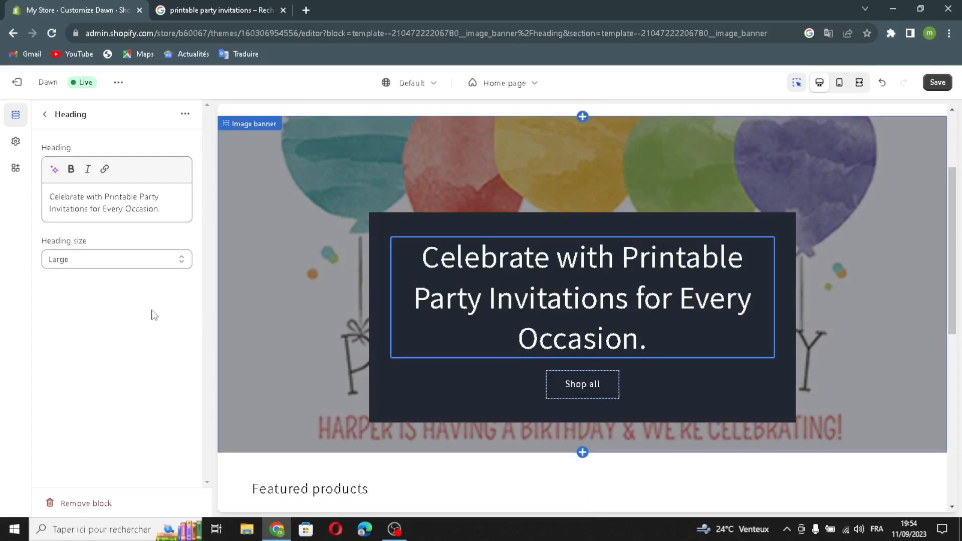
left_click(44, 116)
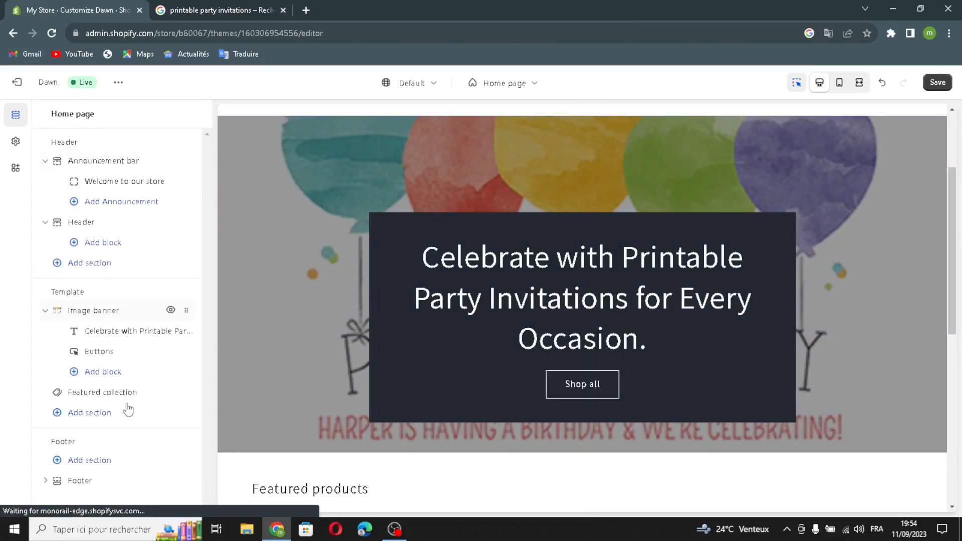
Step: Link the image banner's first button, "Shop all", to All collections, leaving the second button's label and link blank
left_click(112, 353)
triple_click(110, 164)
left_click(111, 165)
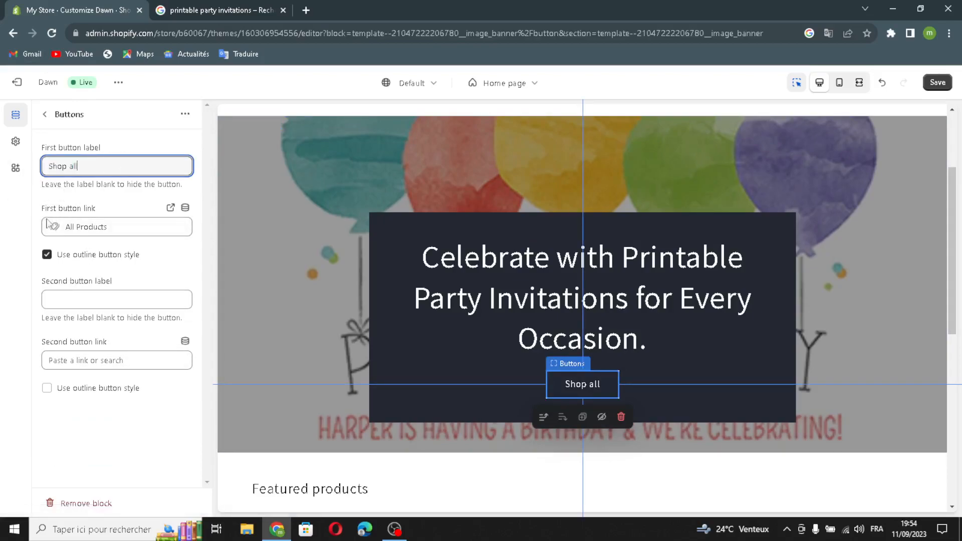
left_click(147, 226)
left_click(123, 259)
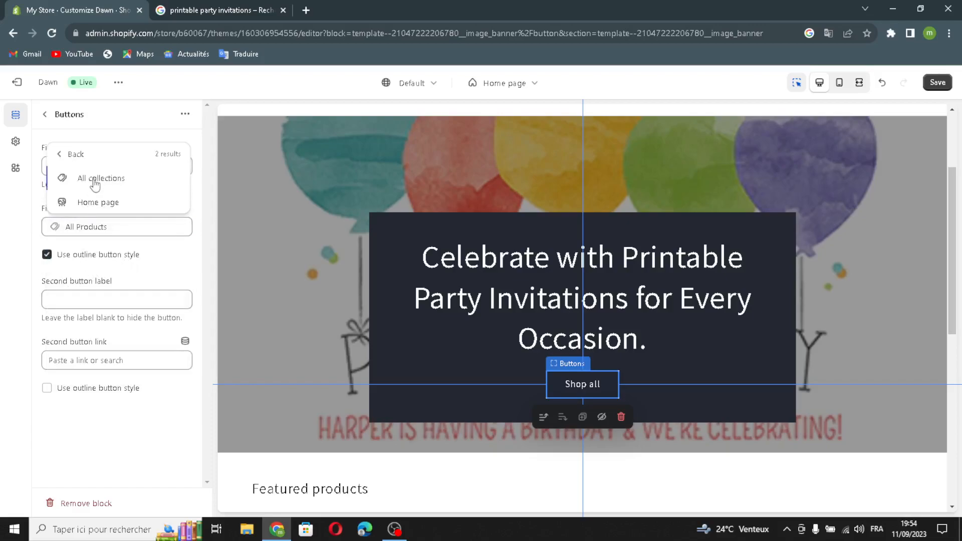
left_click(95, 184)
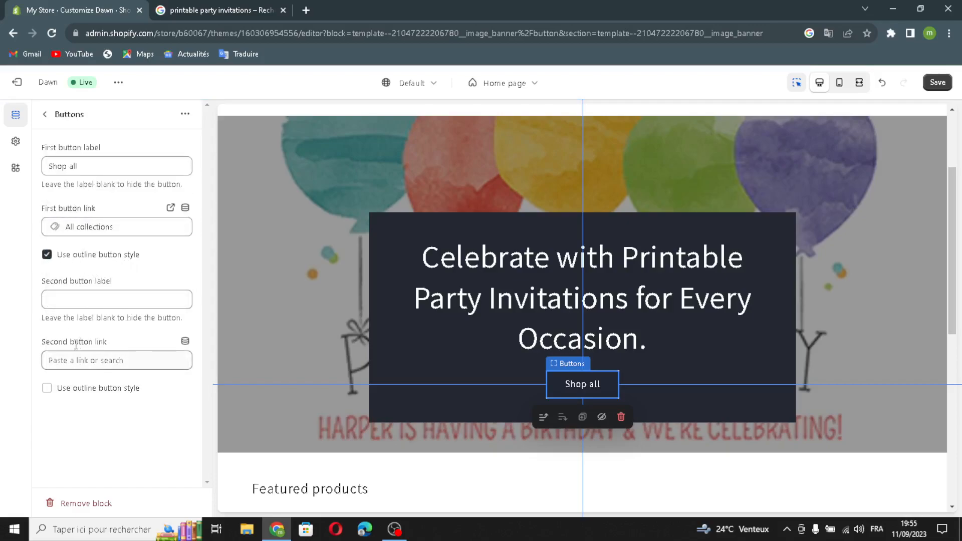
left_click(61, 296)
left_click(83, 357)
left_click(54, 410)
left_click(45, 114)
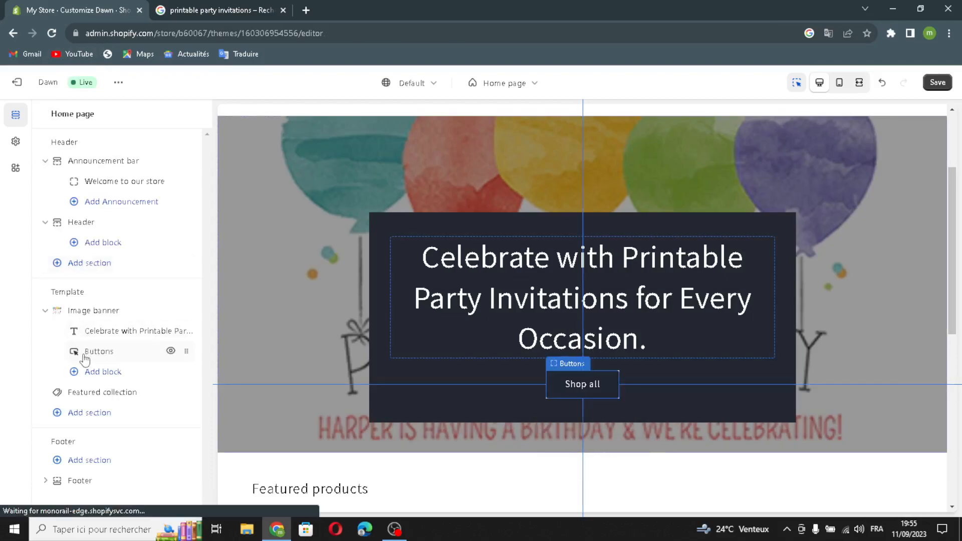
Step: Generate the Featured collection heading from "printable party invations", choosing "Create Unforgettable Events with Customizable Party Invitations"
left_click(74, 391)
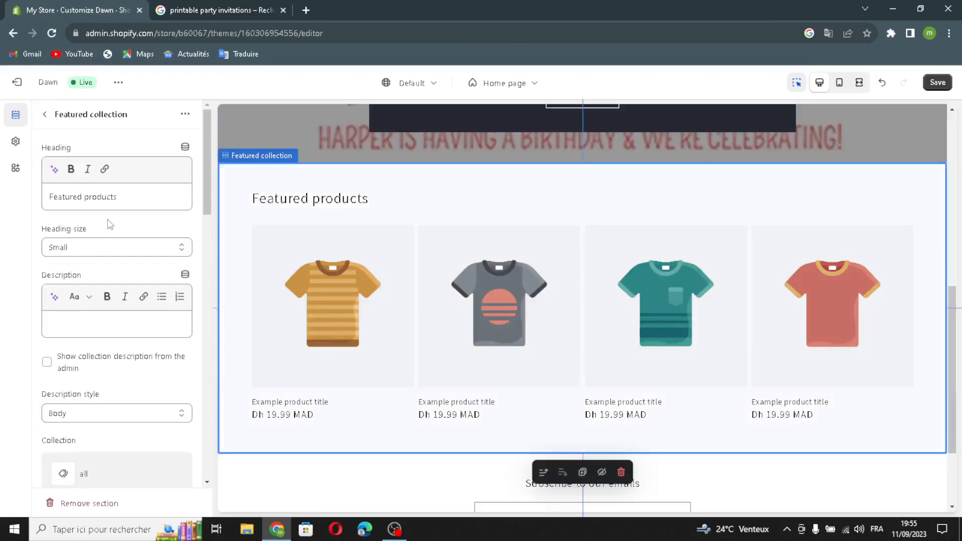
double_click(117, 197)
left_click(116, 197)
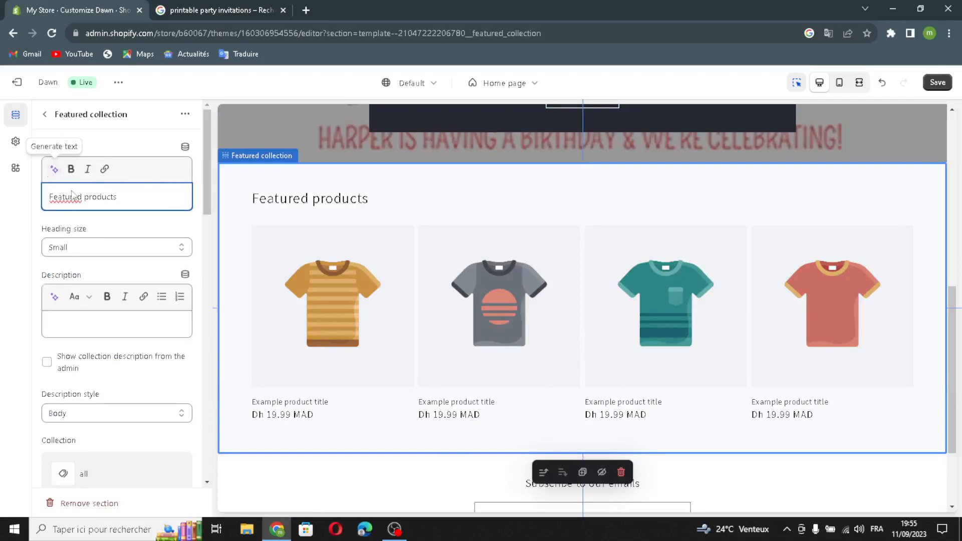
left_click(54, 168)
type("p")
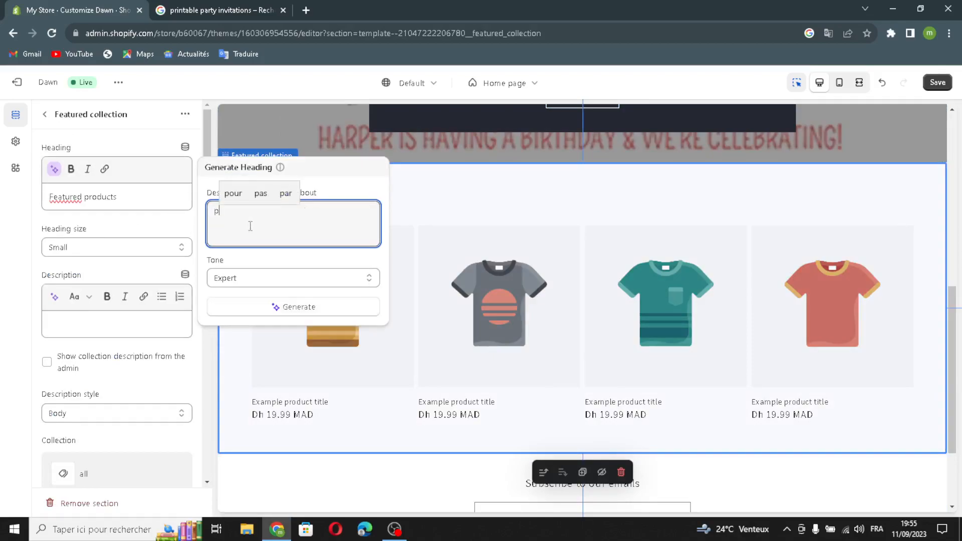
type("rintable ")
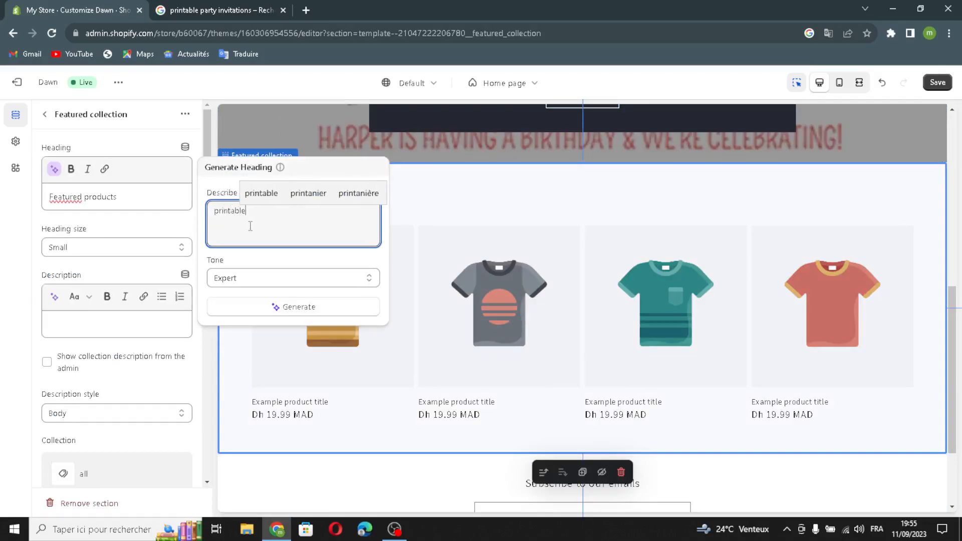
type("party")
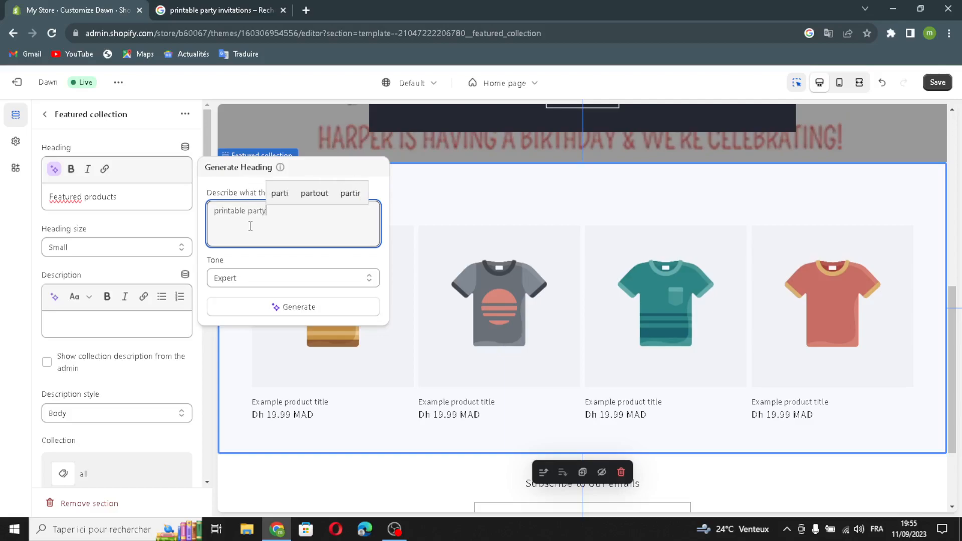
type(" invations")
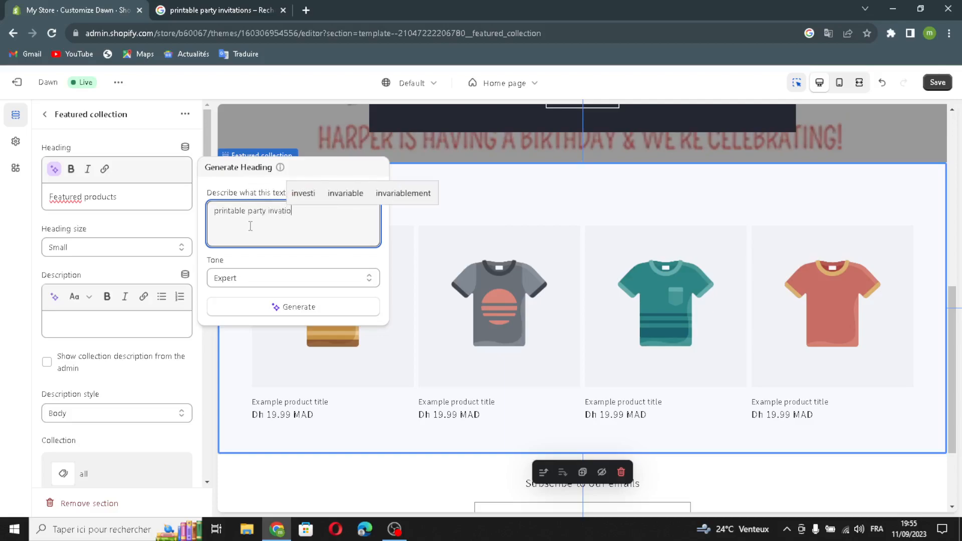
left_click(243, 316)
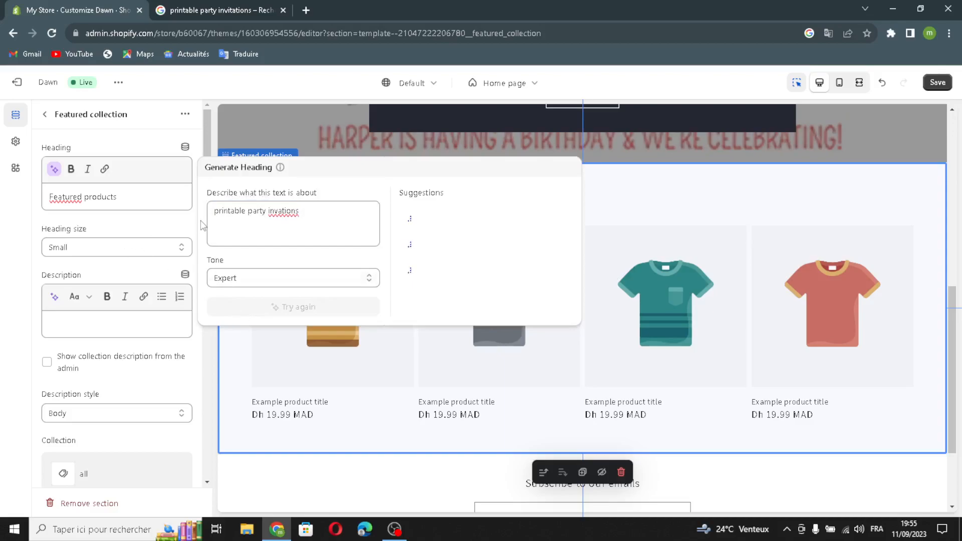
left_click(423, 248)
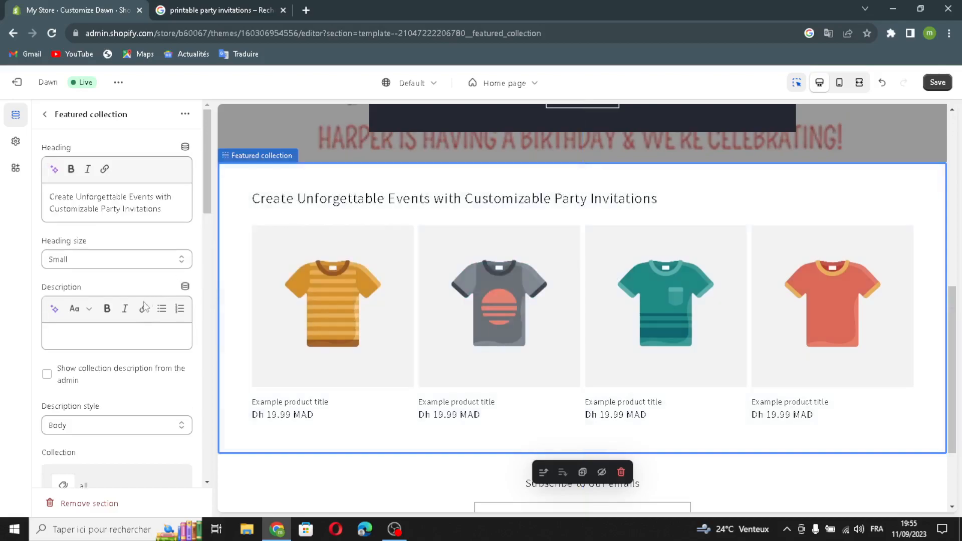
Step: Set the Featured collection's heading size to Medium and show the collection description from the admin
left_click(101, 268)
left_click(98, 282)
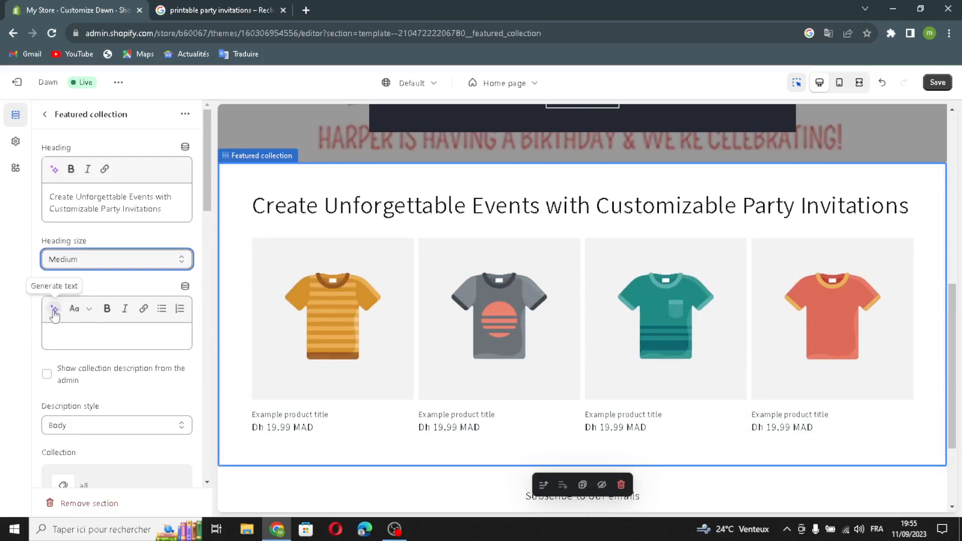
left_click(47, 374)
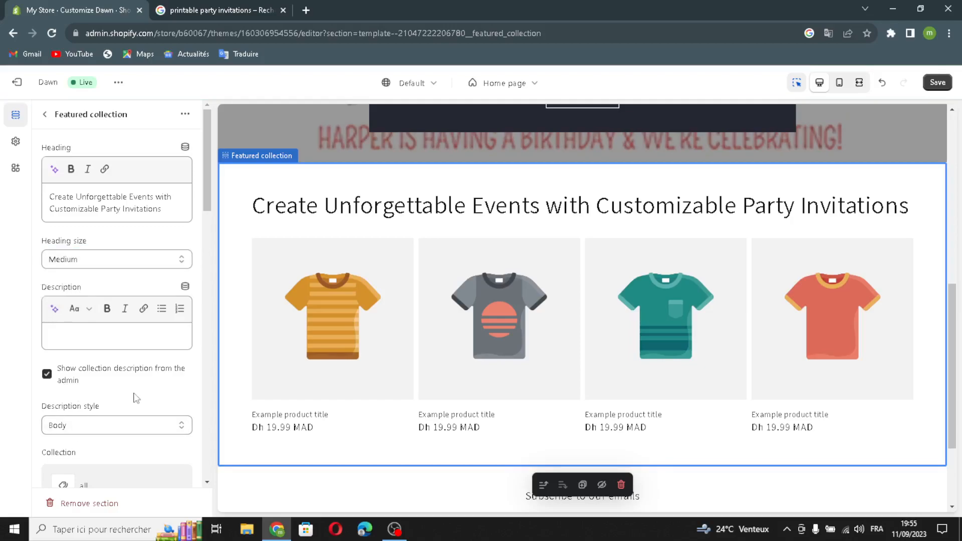
scroll(96, 411, "down", 1)
left_click(90, 371)
left_click(90, 370)
Step: Make the Featured collection's products full width and enable the carousel on desktop
scroll(92, 391, "down", 4)
left_click(47, 354)
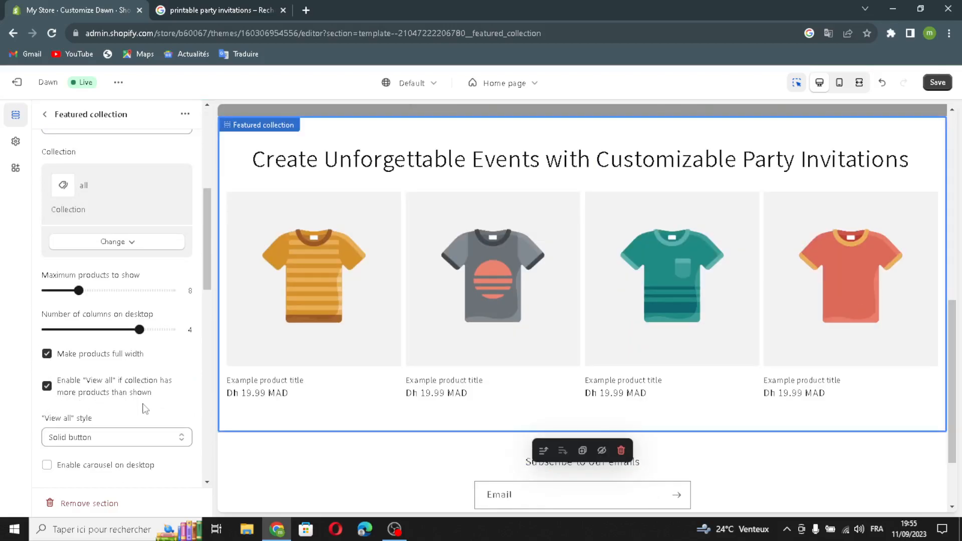
scroll(75, 416, "down", 3)
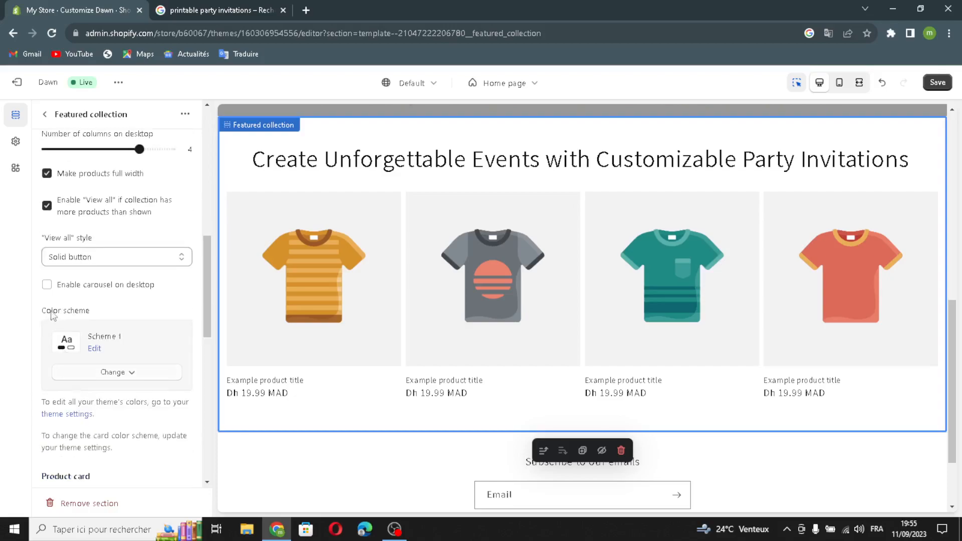
left_click(47, 285)
Step: Show the vendor and product rating on the Featured collection's product cards and enable the quick add button
scroll(51, 281, "down", 7)
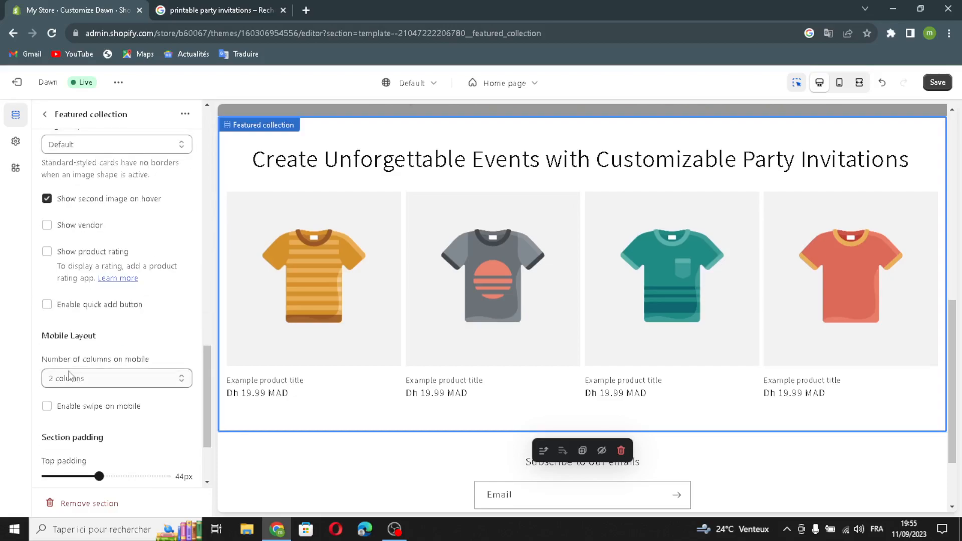
left_click(48, 226)
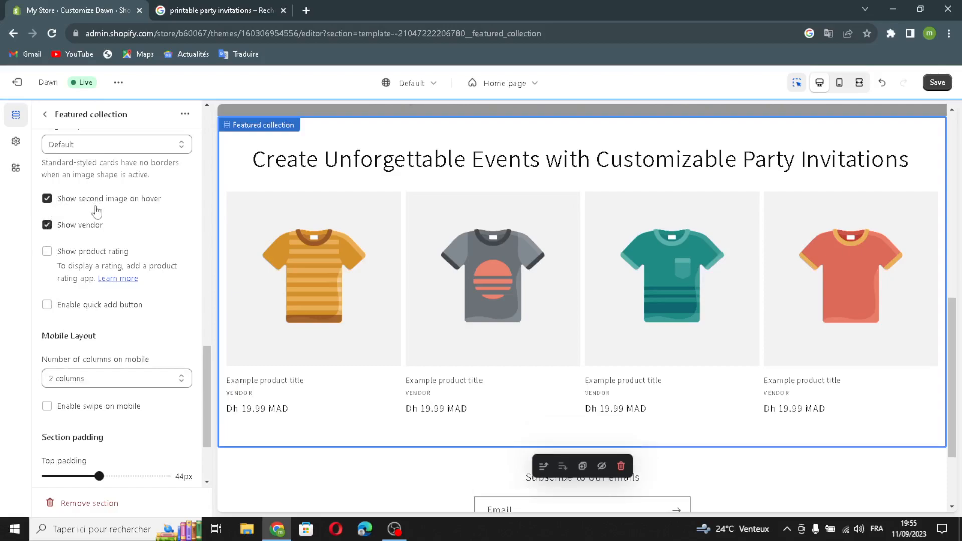
left_click(47, 252)
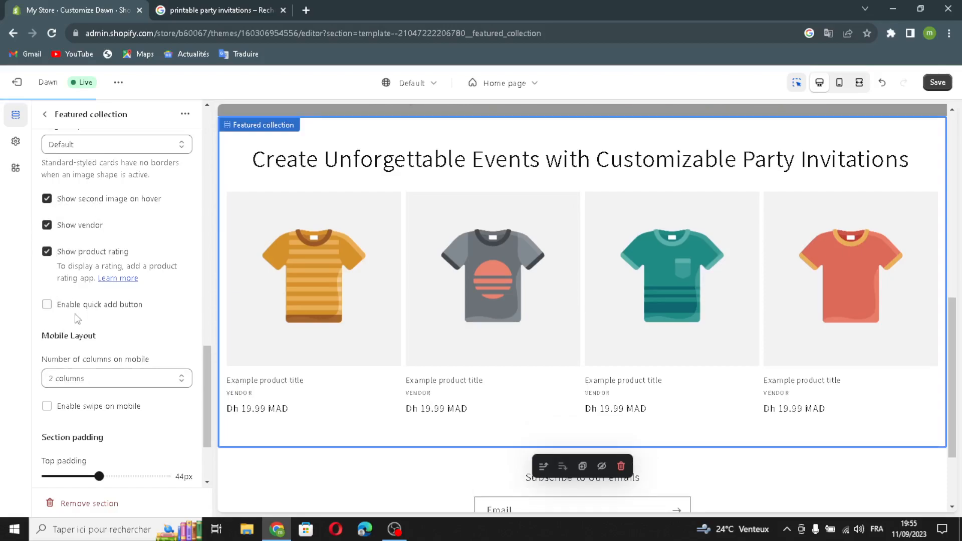
left_click(47, 305)
Step: Enable swipe on mobile for the Featured collection and return to the home page's section list
scroll(92, 323, "down", 2)
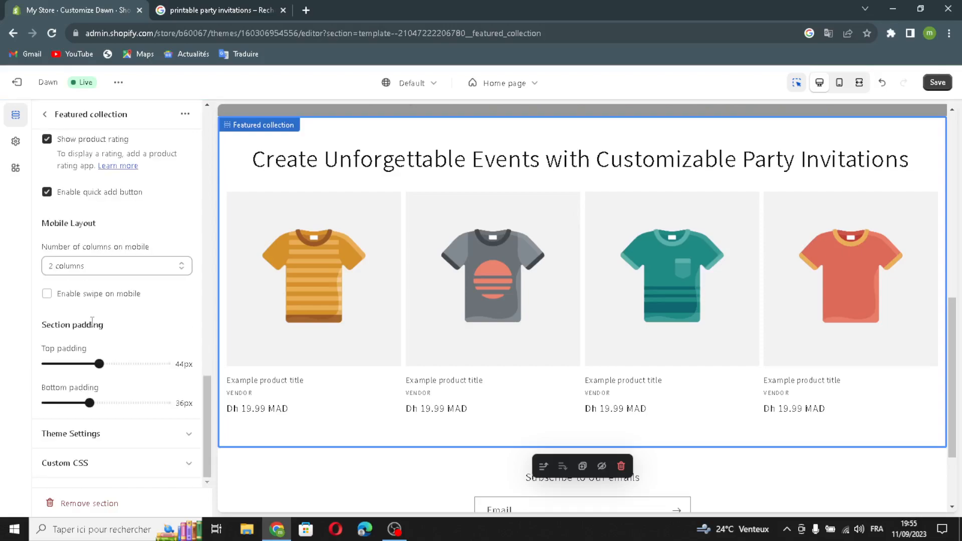
left_click(48, 294)
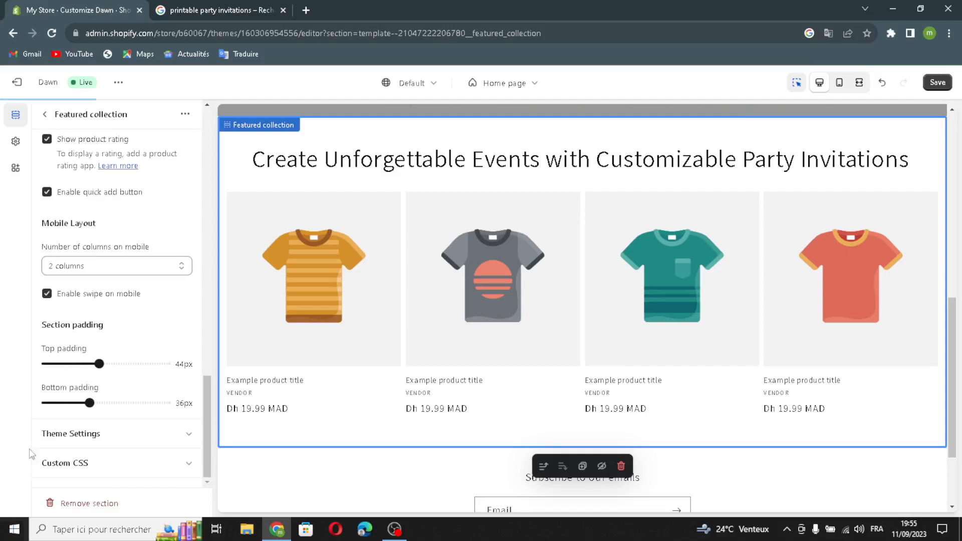
left_click(45, 114)
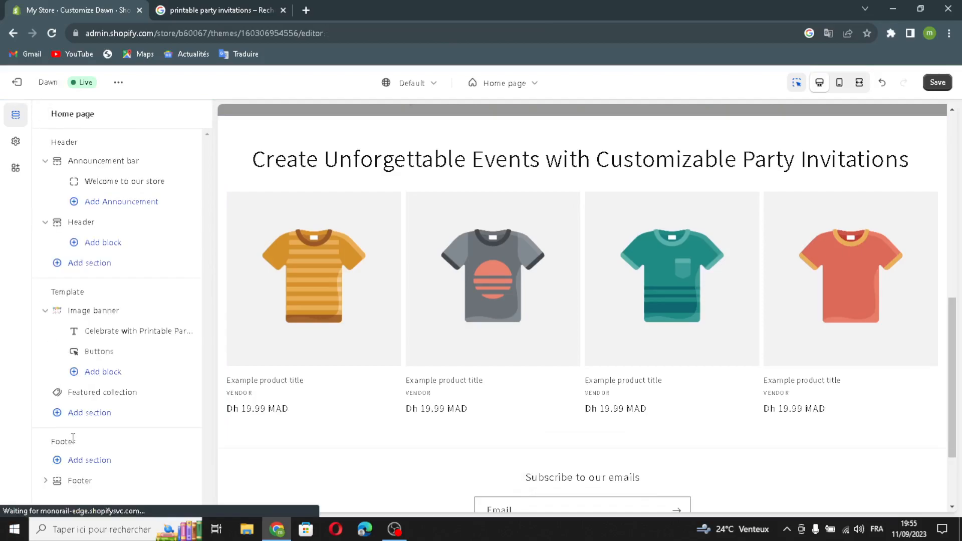
Step: Browse the section types that can be added to the home page template without adding one
left_click(90, 413)
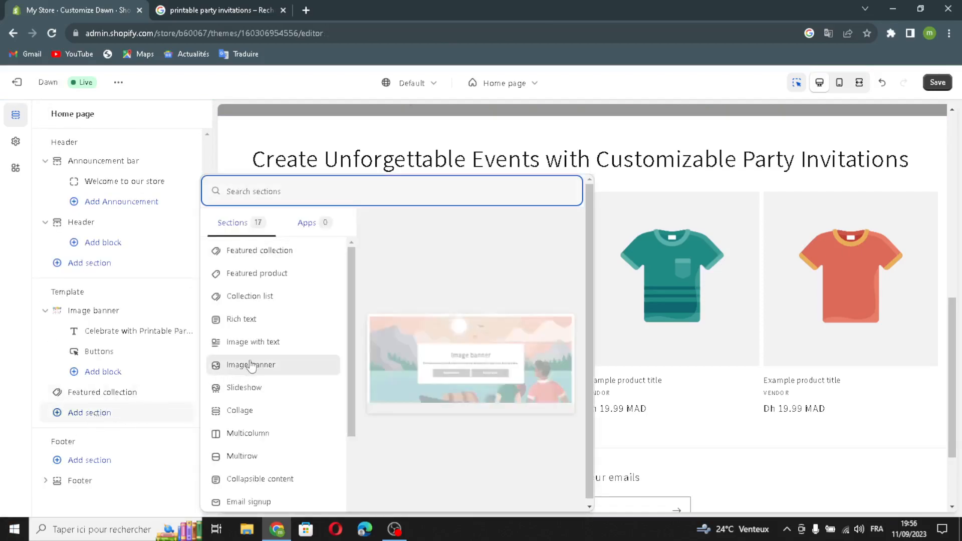
scroll(261, 369, "down", 2)
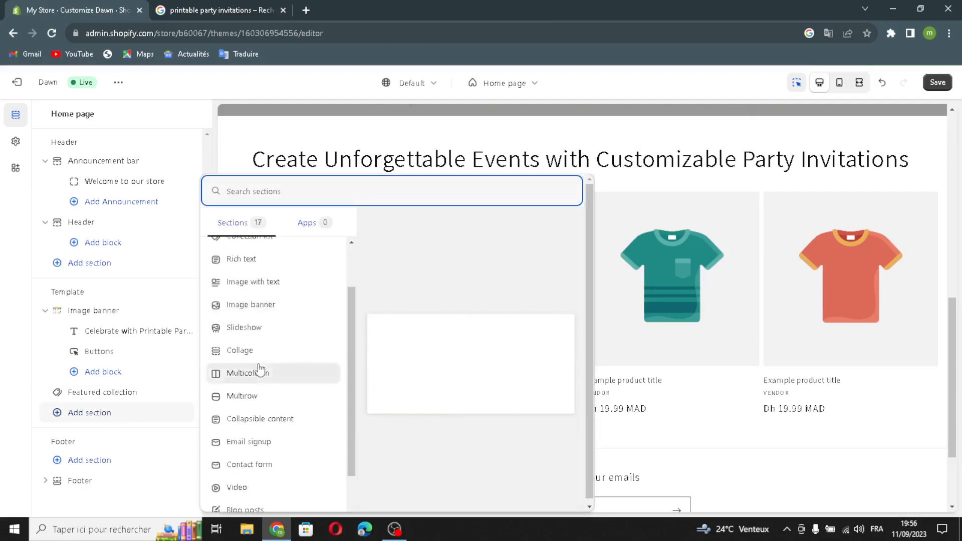
scroll(258, 370, "up", 2)
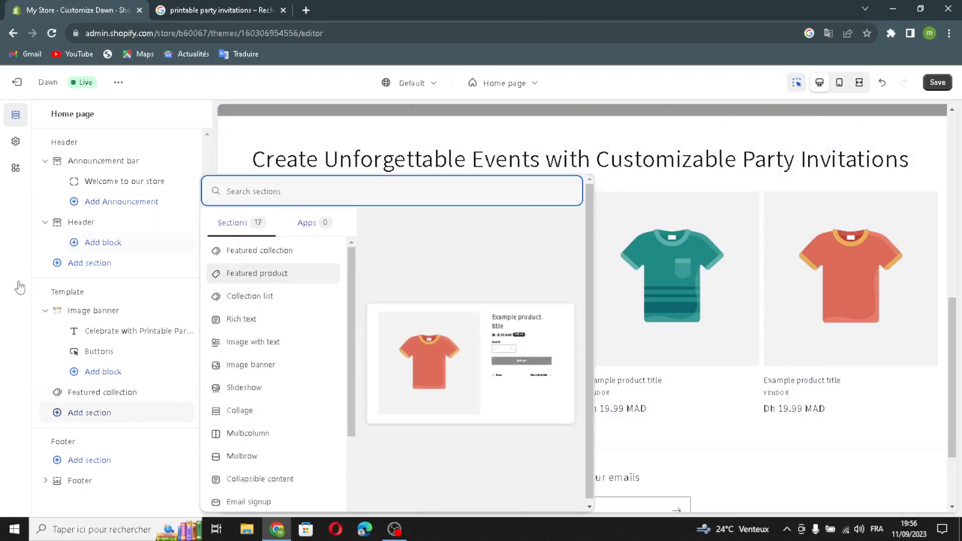
left_click(2, 304)
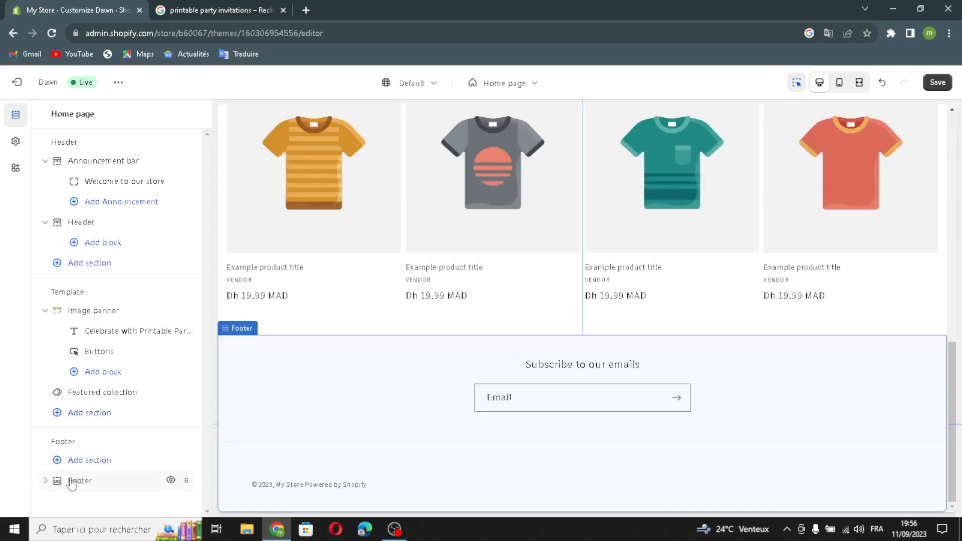
Step: Review the Footer section's settings, including color scheme, email signup, Follow on Shop, social media icons and country/region selector
left_click(79, 480)
left_click(73, 211)
left_click(63, 240)
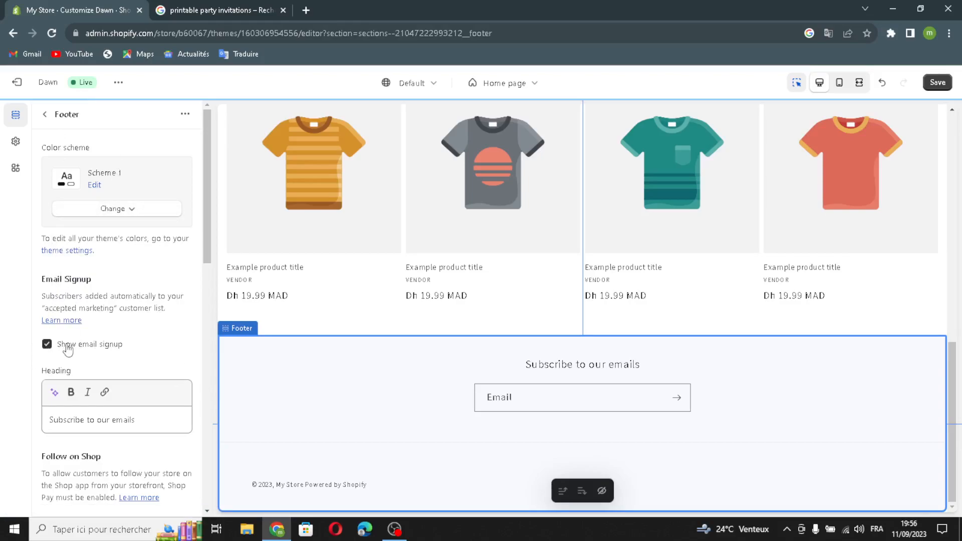
scroll(103, 396, "down", 1)
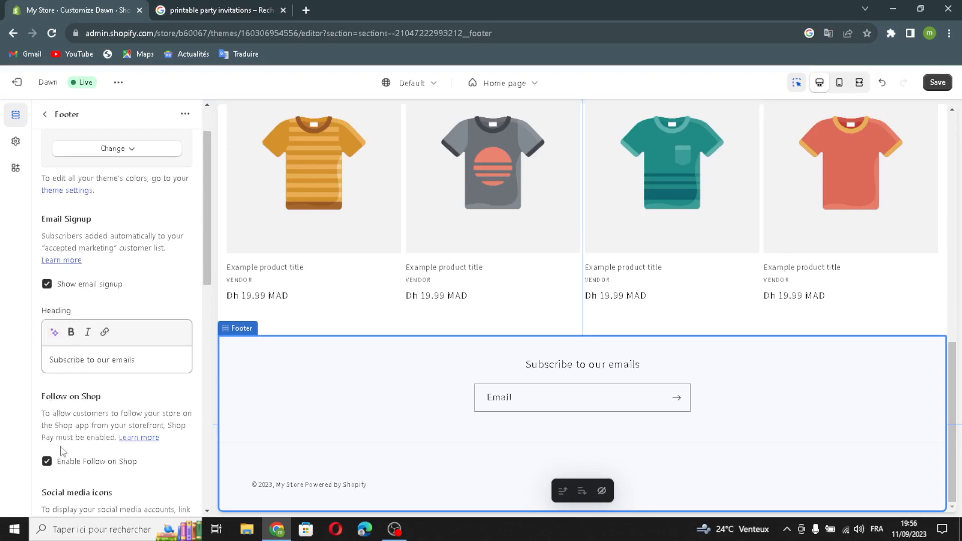
scroll(61, 451, "down", 1)
scroll(89, 420, "down", 1)
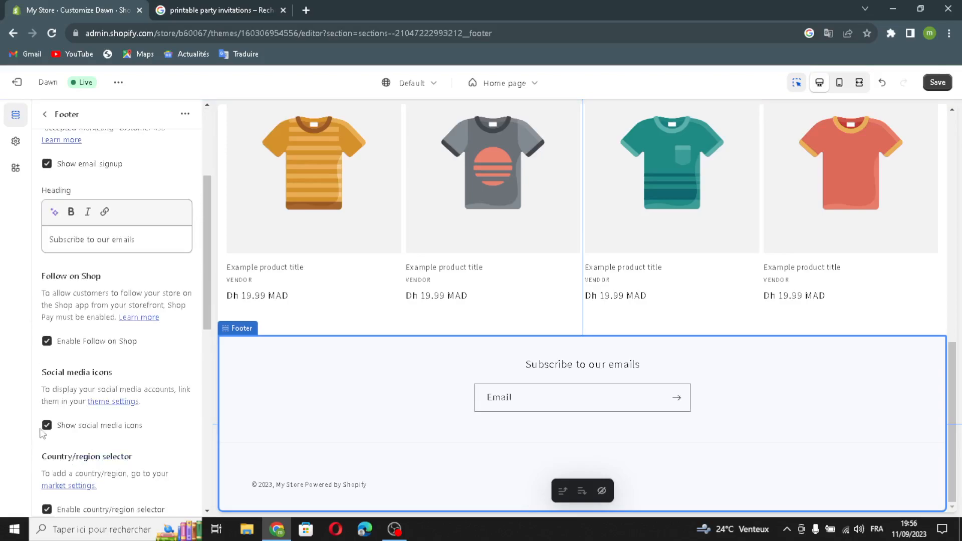
scroll(113, 470, "down", 1)
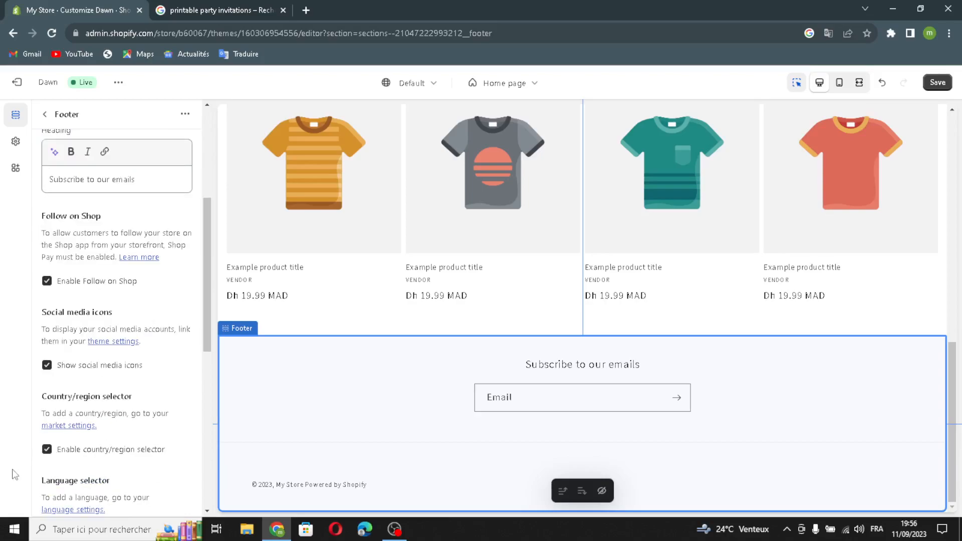
left_click(45, 114)
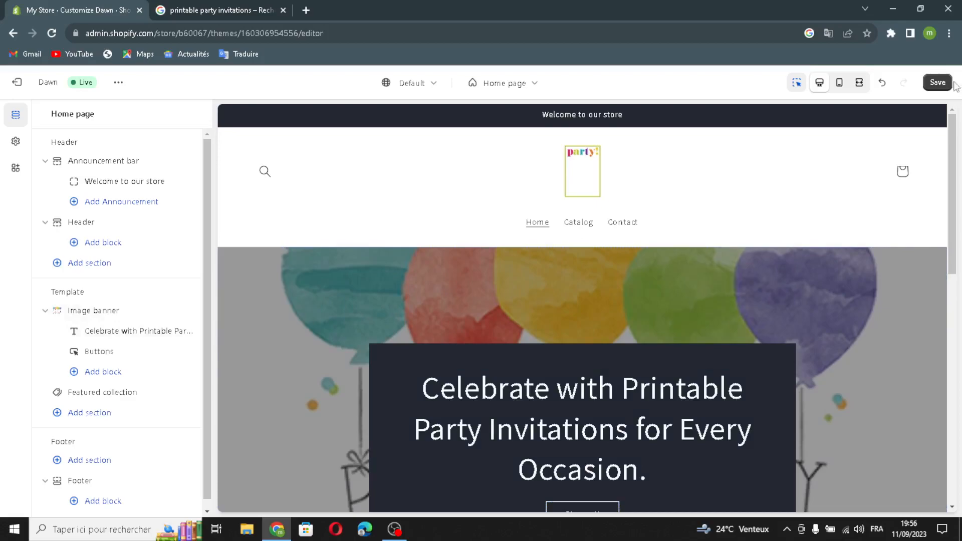
Step: Save the theme changes and exit the theme editor to the store's admin home page
left_click(940, 83)
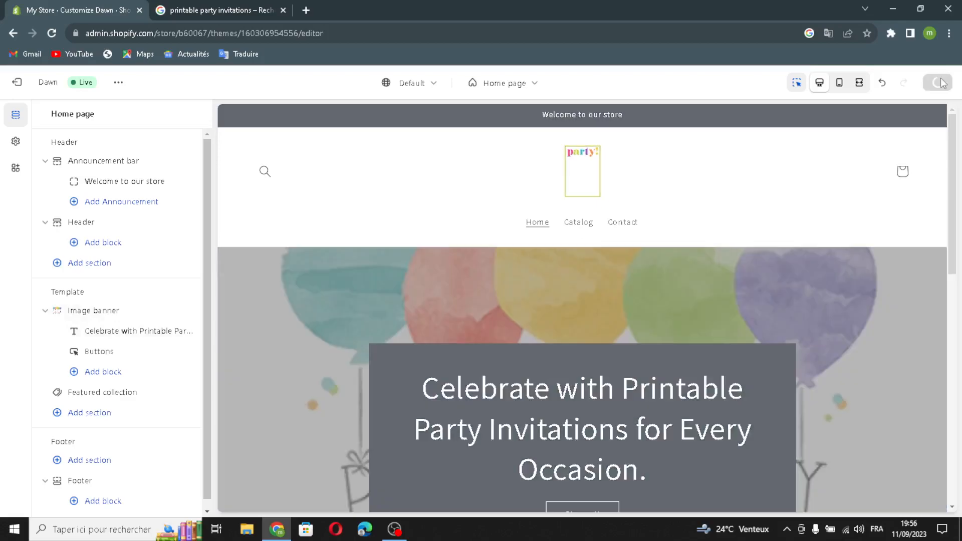
left_click(16, 84)
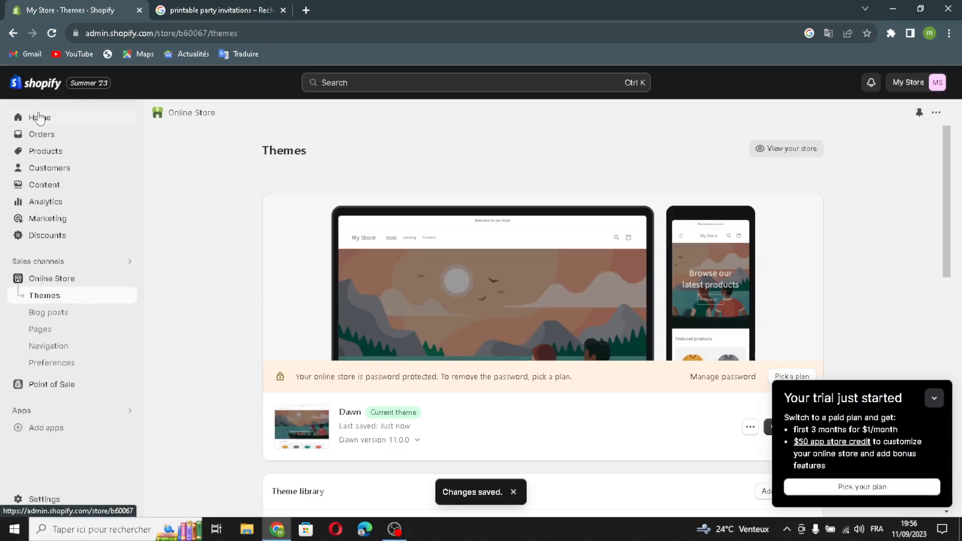
left_click(40, 117)
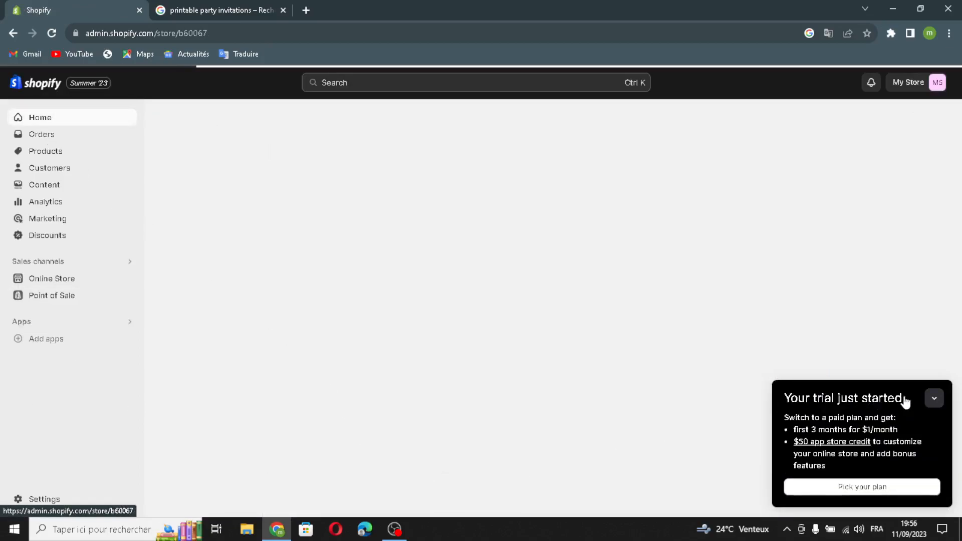
Step: Collapse the trial notice and mark the custom domain and sharing details tasks as done in the setup guide
left_click(933, 398)
left_click(325, 409)
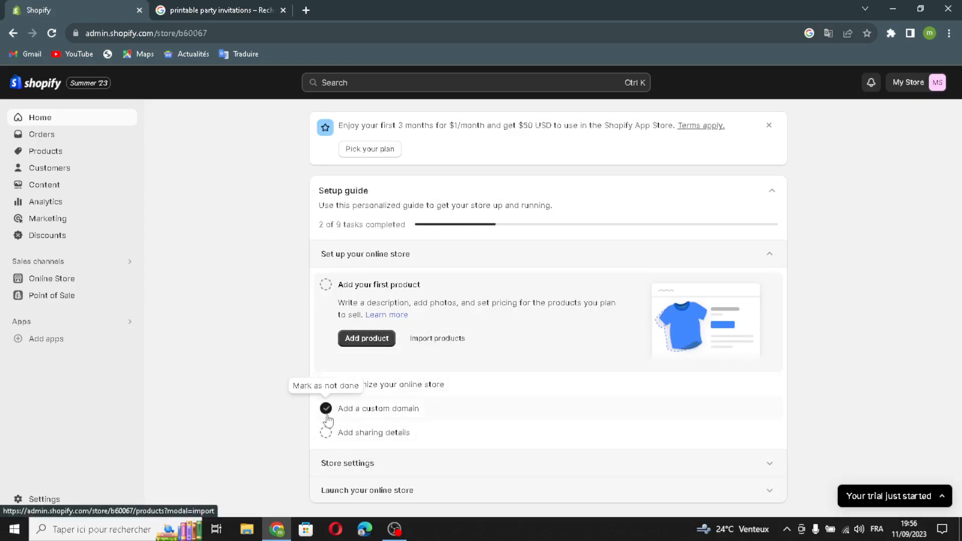
left_click(325, 433)
Step: Name the store PrintParty through the setup guide's store settings, save the store details and close the settings
left_click(323, 457)
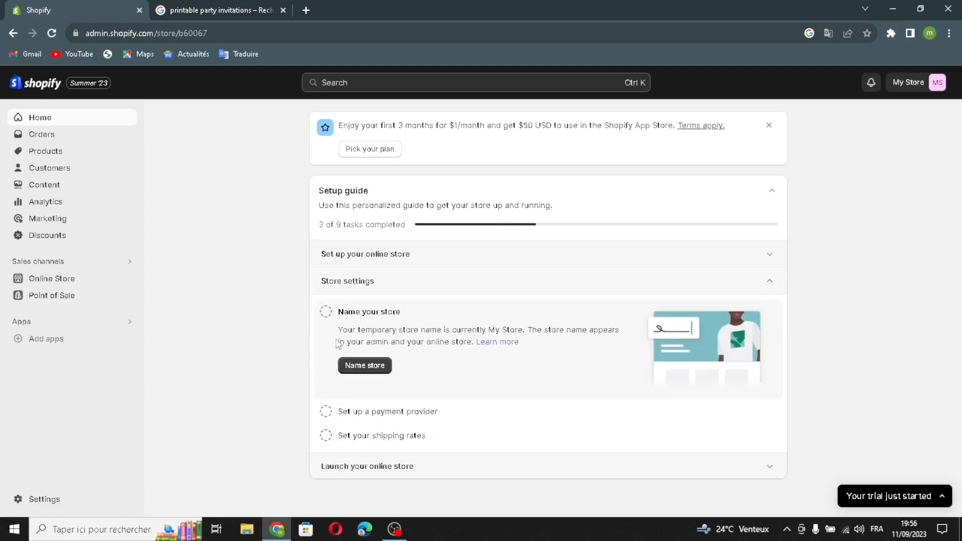
left_click(366, 367)
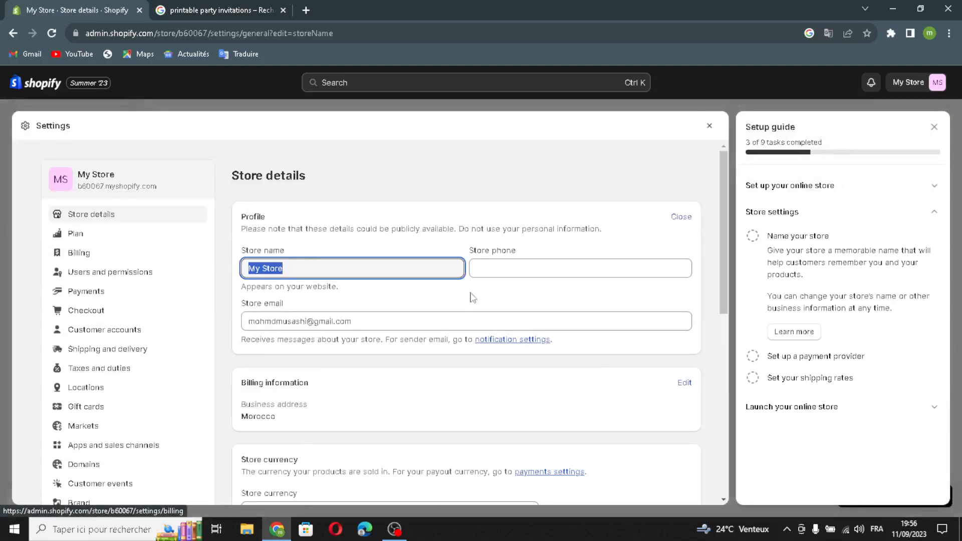
type("PrintParty")
left_click(517, 268)
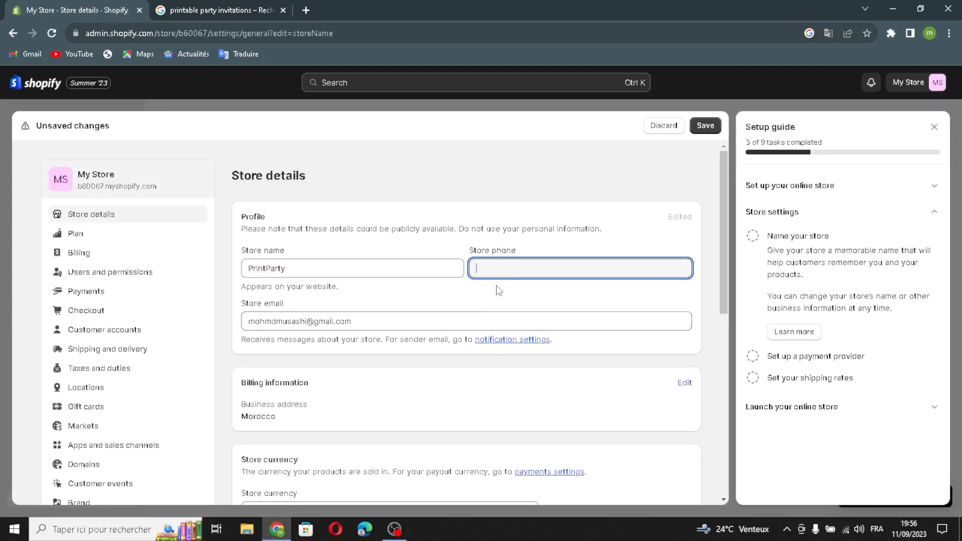
left_click(456, 325)
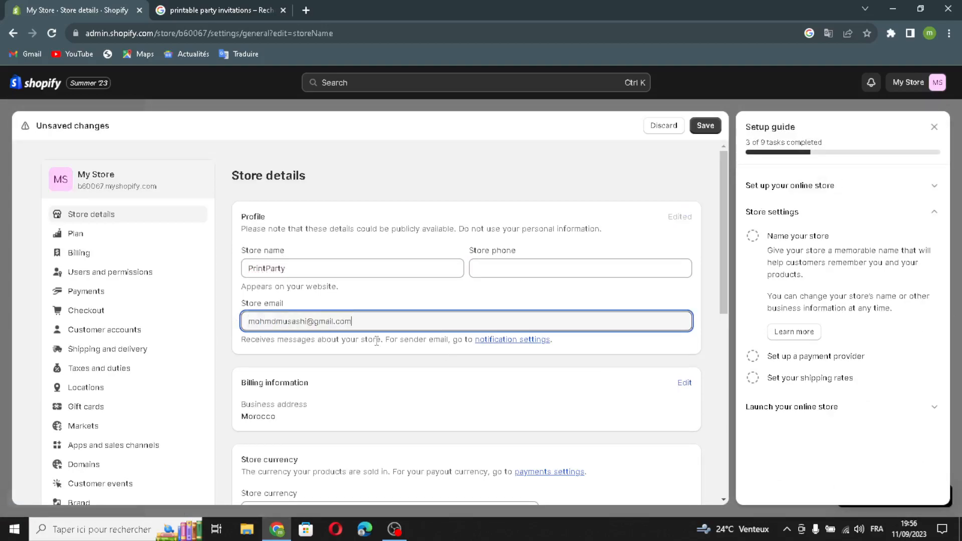
left_click(706, 125)
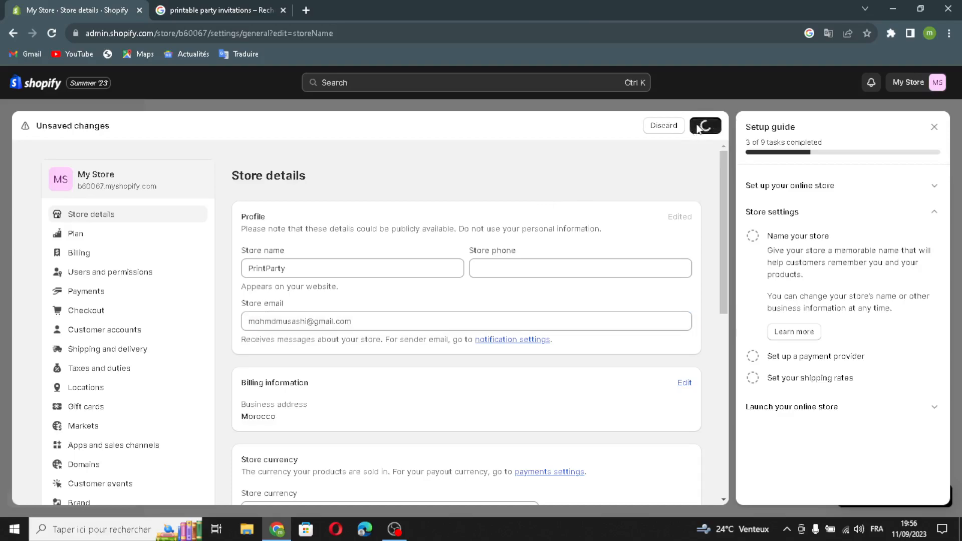
left_click(934, 126)
left_click(931, 126)
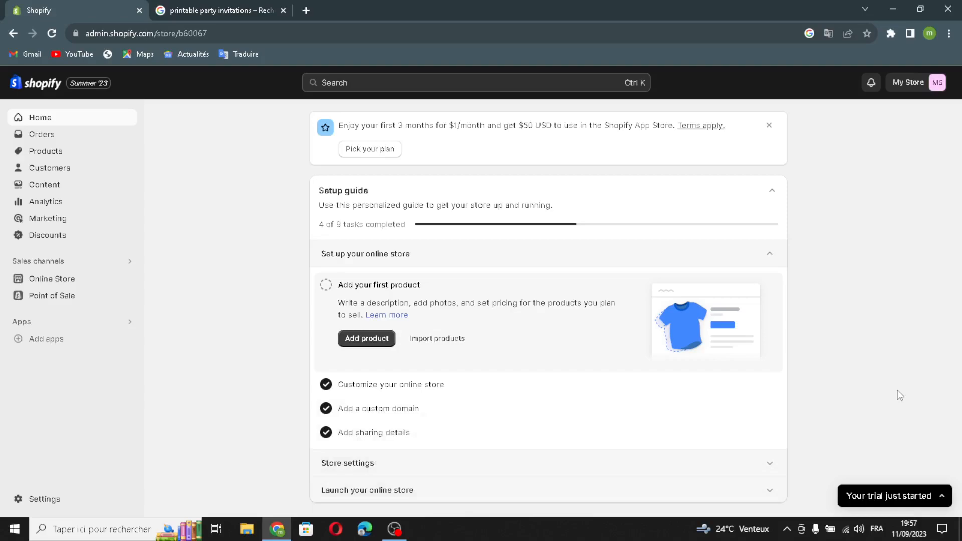
Step: Mark the plan selection and store password removal tasks as done under the store launch part of the setup guide
left_click(669, 488)
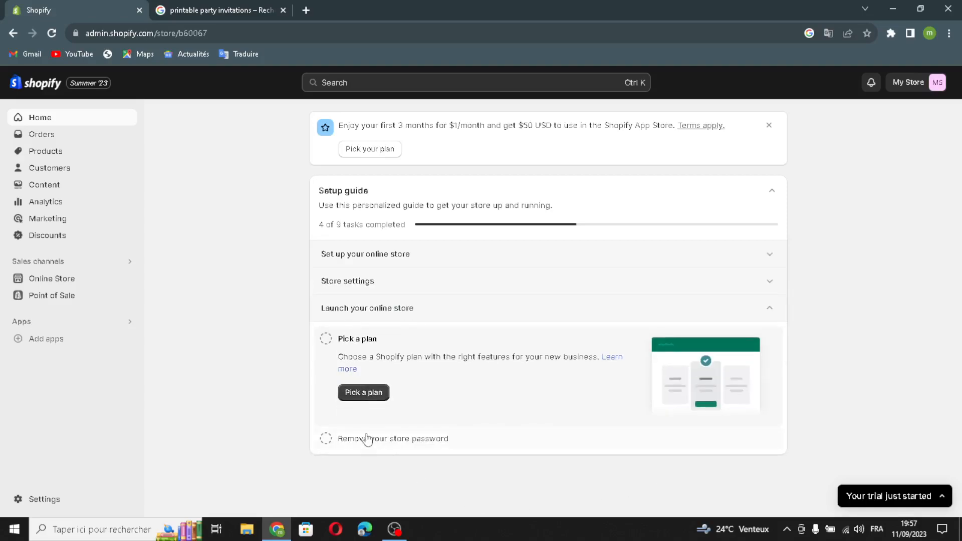
left_click(326, 338)
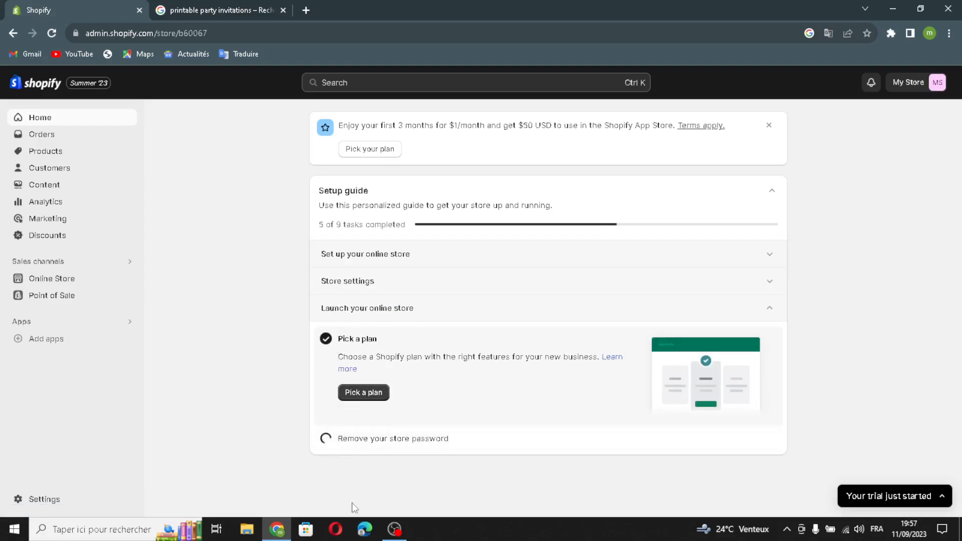
Step: View the store's trial plan details, return to the admin home and close the printable party invitations search page
left_click(369, 400)
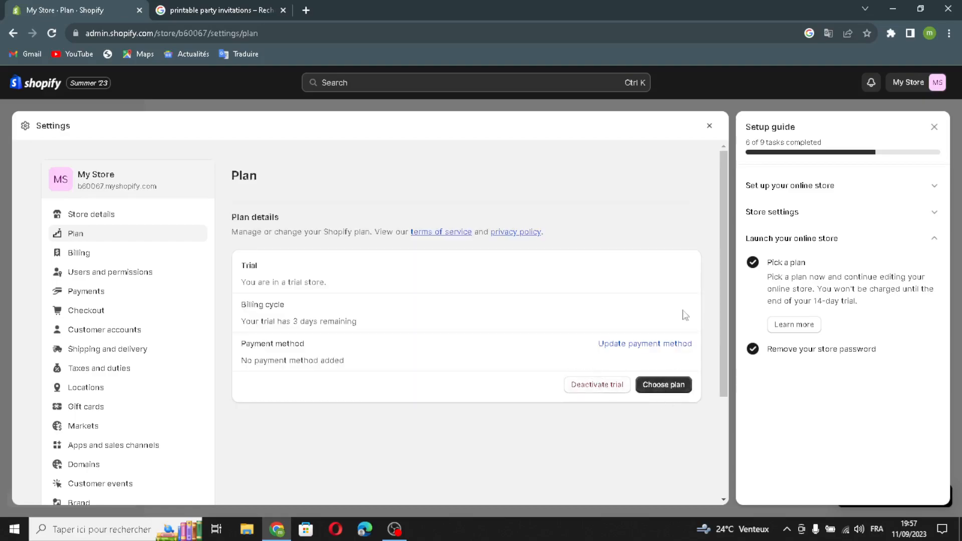
left_click(707, 127)
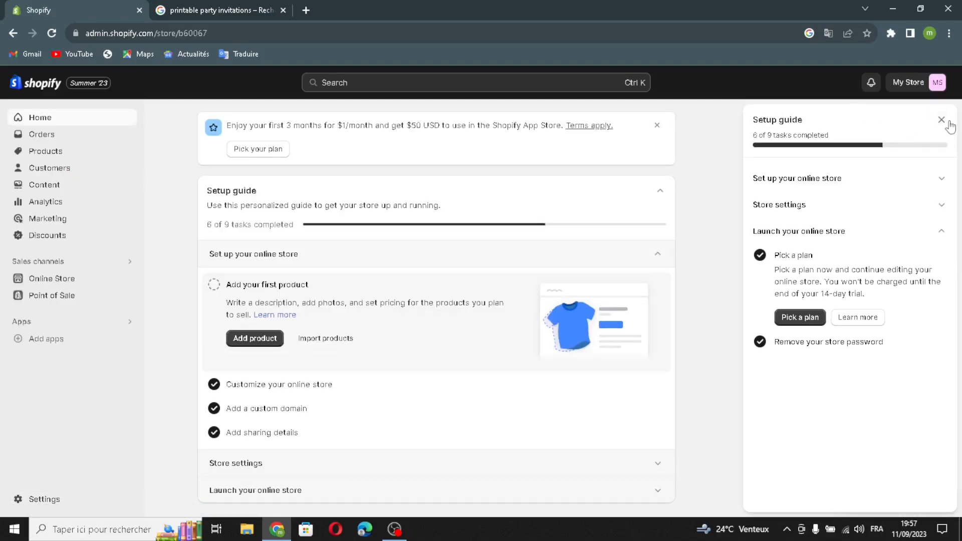
left_click(949, 123)
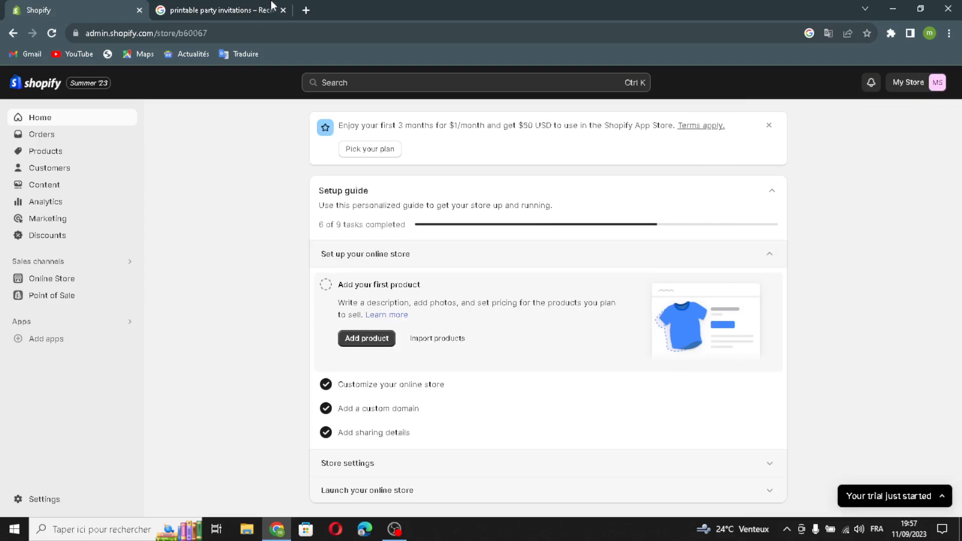
left_click(283, 11)
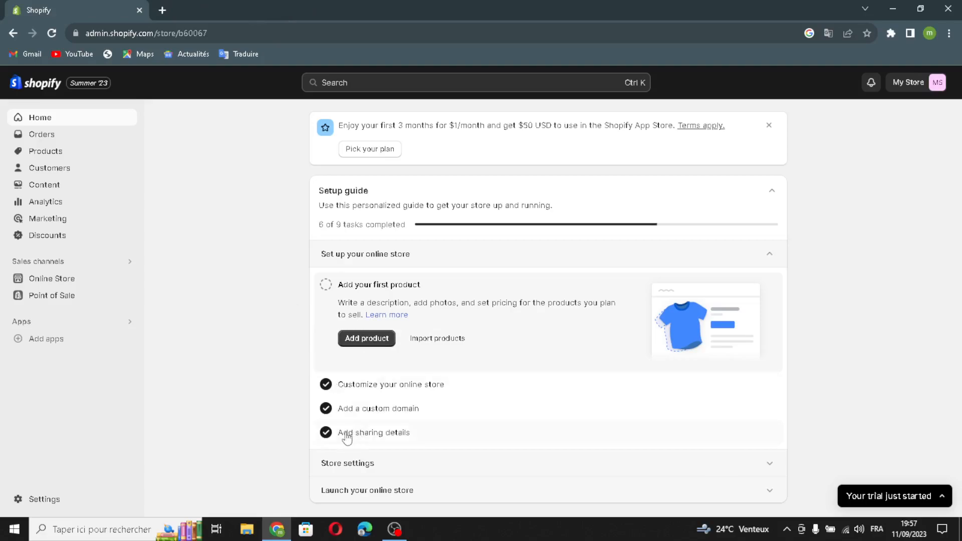